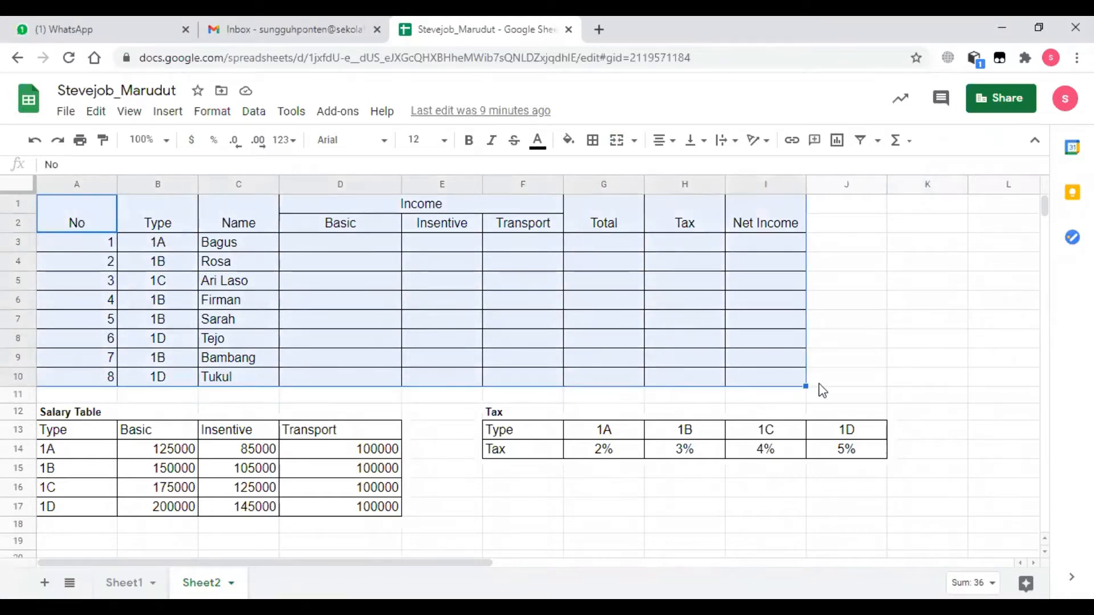
Step: Examine the employee income table together with the Salary Table and the Tax table on Sheet2
{"action": "left_click", "coordinate": [918, 319]}
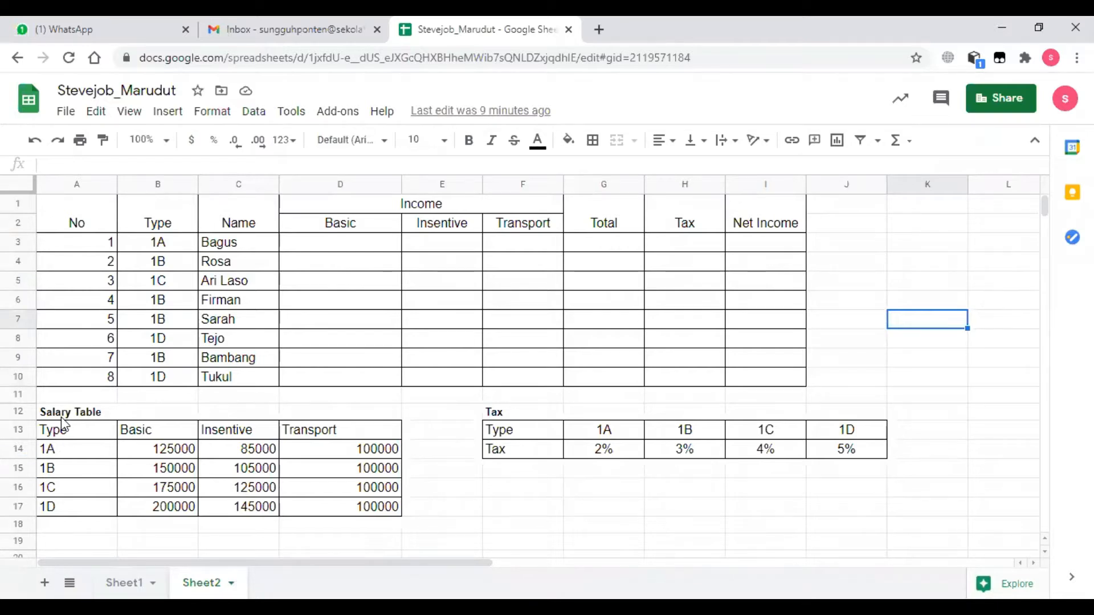
{"action": "left_click_drag", "start_coordinate": [50, 417], "coordinate": [382, 530]}
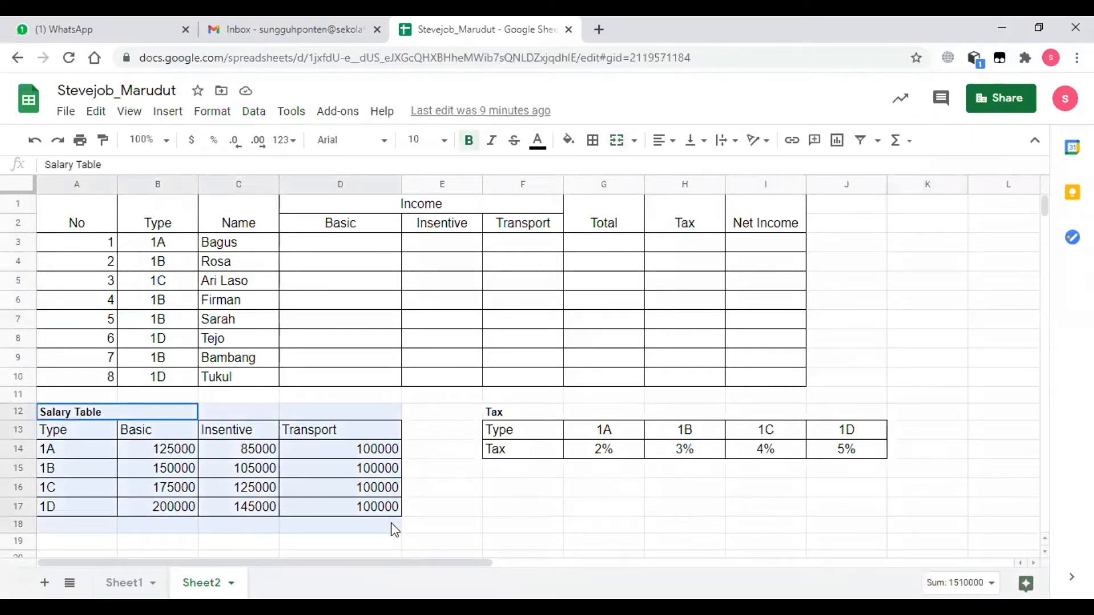
{"action": "left_click", "coordinate": [490, 508]}
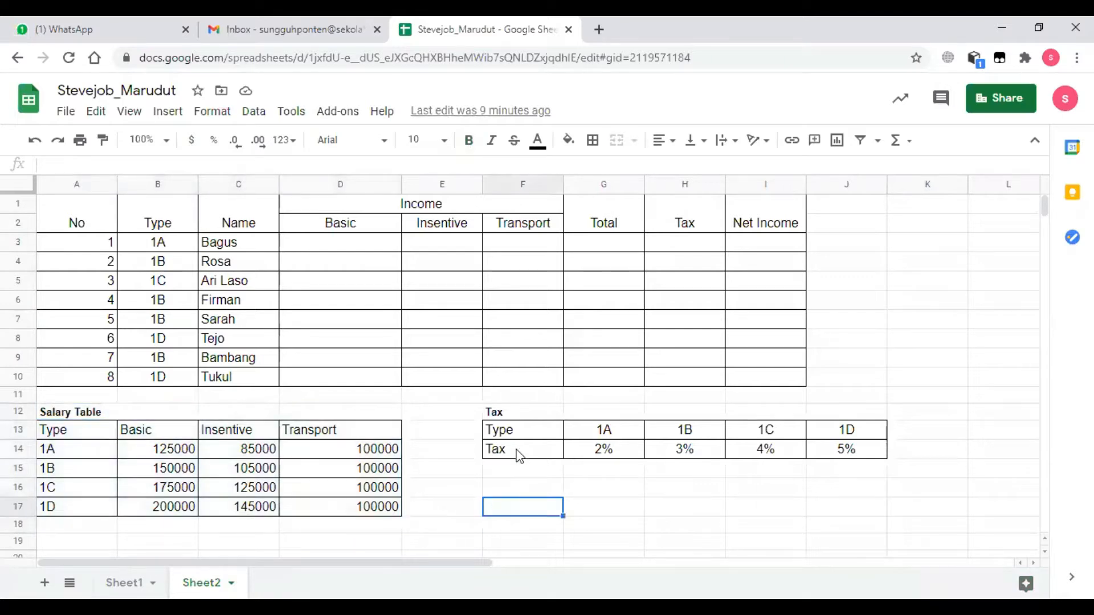
{"action": "left_click_drag", "start_coordinate": [499, 416], "coordinate": [880, 470]}
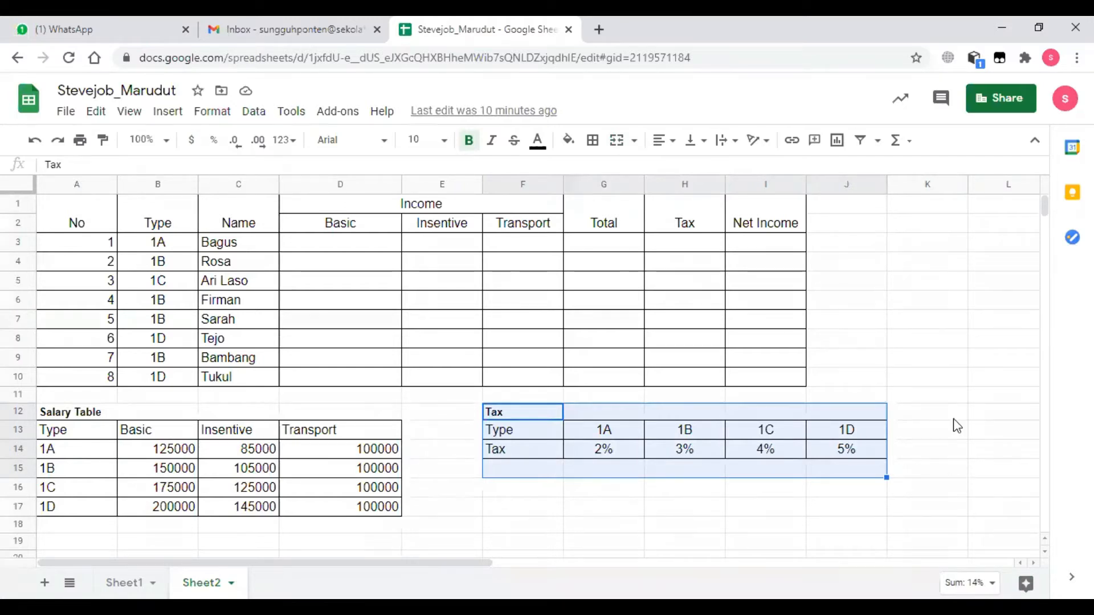
{"action": "left_click", "coordinate": [945, 267]}
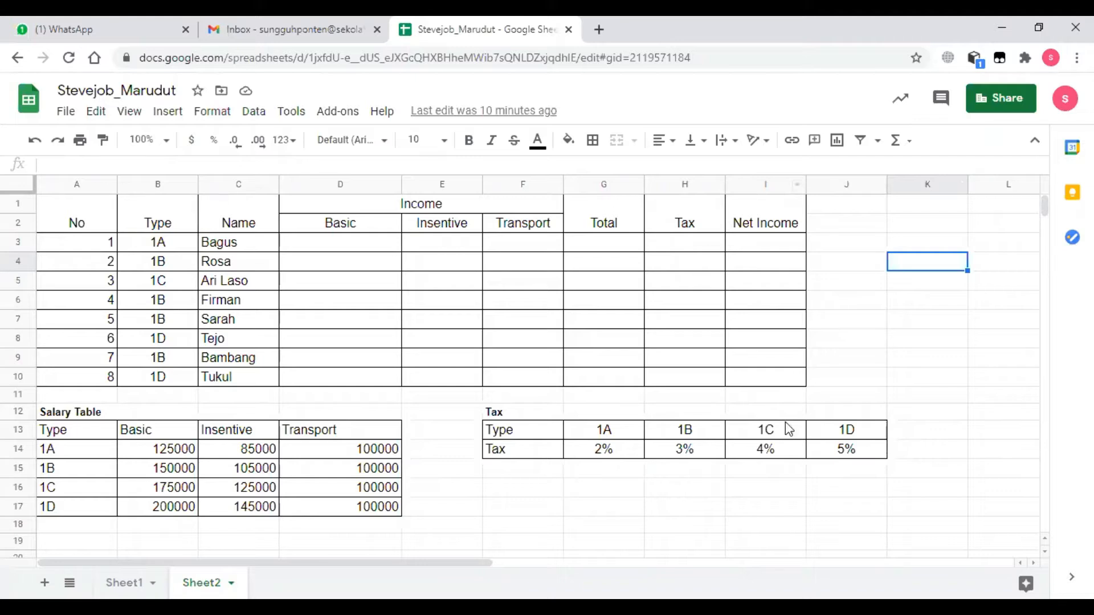
{"action": "left_click", "coordinate": [980, 401]}
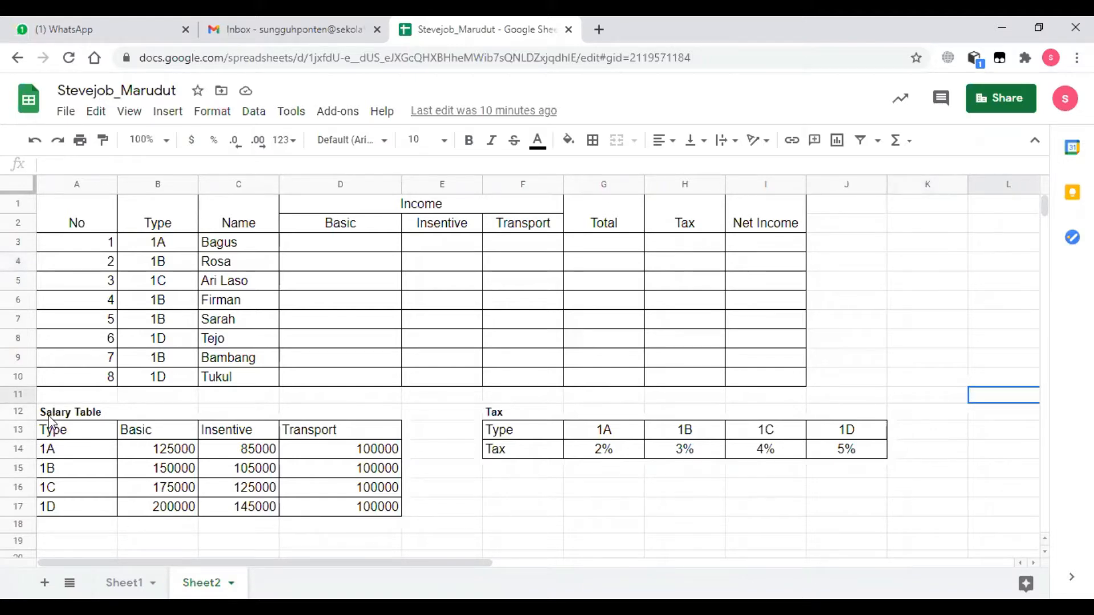
{"action": "left_click_drag", "start_coordinate": [49, 414], "coordinate": [330, 520]}
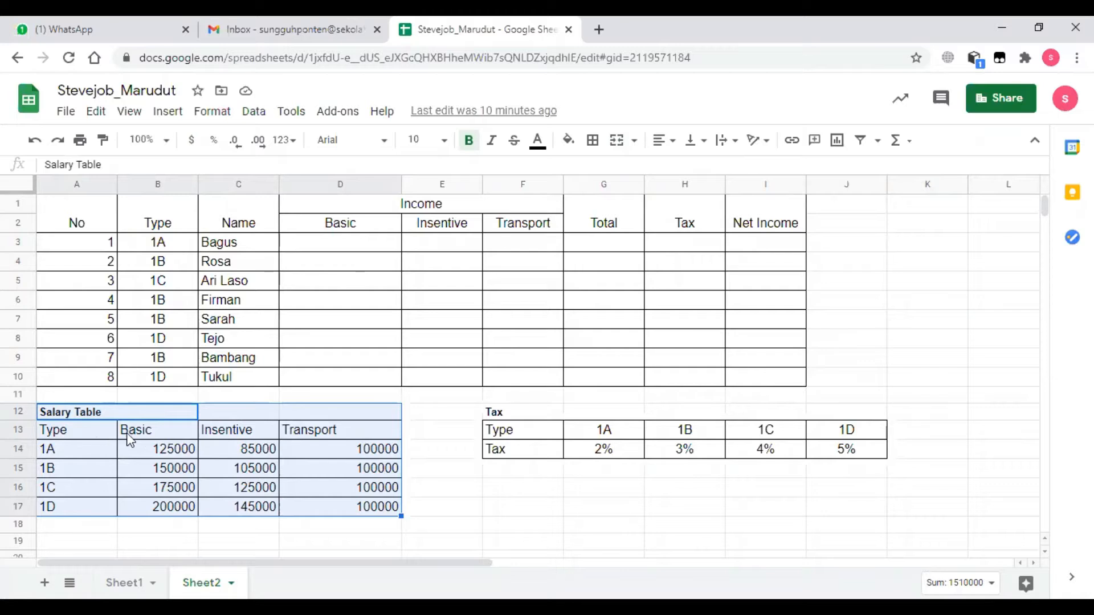
{"action": "left_click", "coordinate": [217, 488]}
Step: Fill the Salary Table's header row (Type, Basic, Insentive, Transport) in A13:D13 with yellow
{"action": "left_click", "coordinate": [112, 433]}
{"action": "left_click_drag", "start_coordinate": [112, 430], "coordinate": [354, 437]}
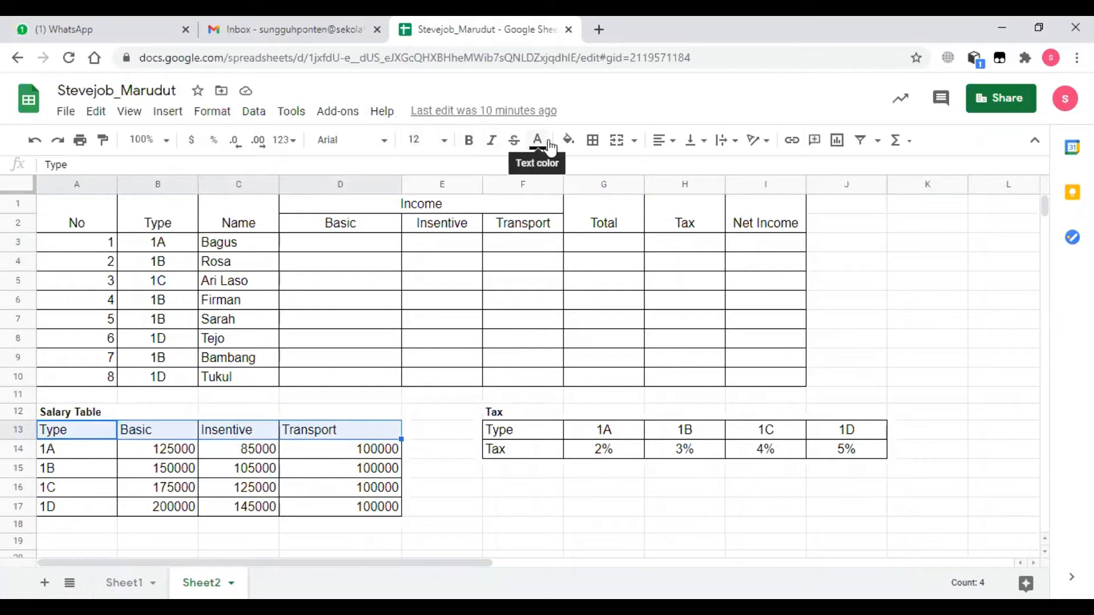
{"action": "left_click", "coordinate": [573, 150]}
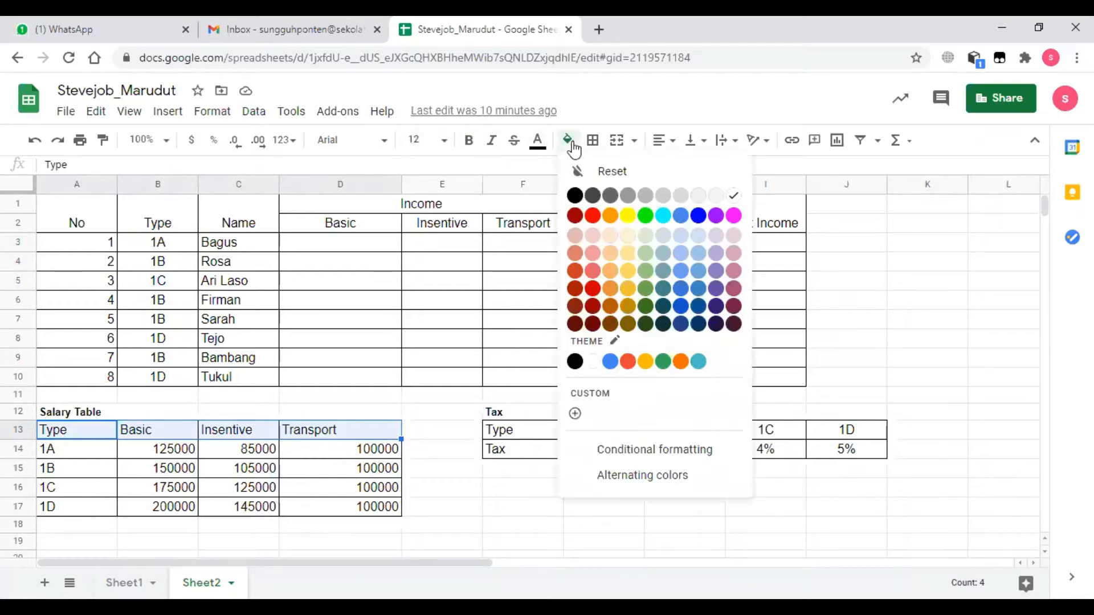
{"action": "left_click", "coordinate": [627, 215]}
{"action": "left_click", "coordinate": [536, 494]}
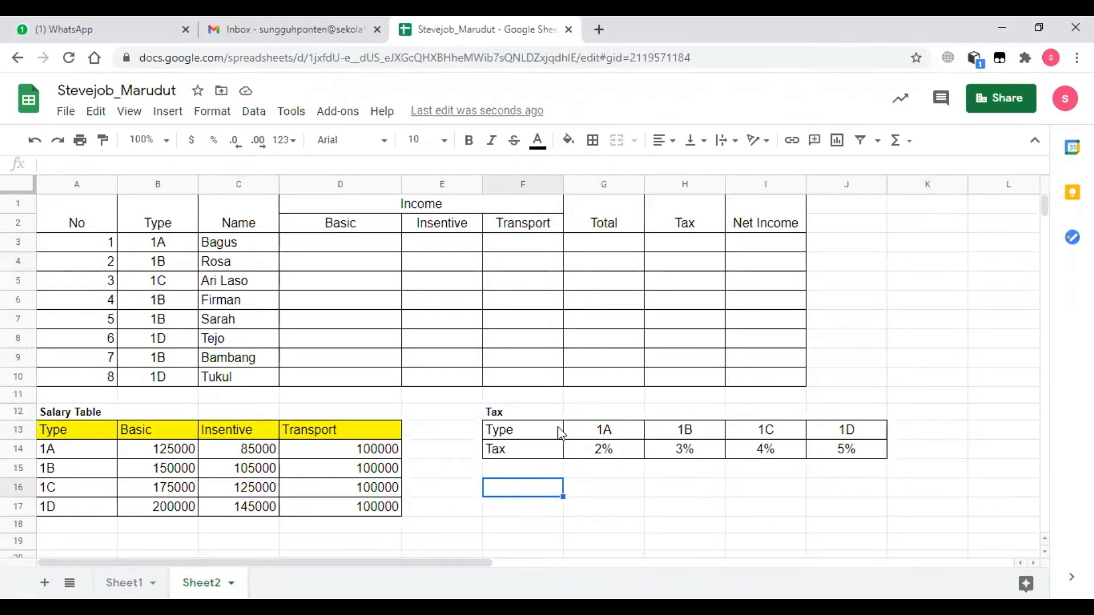
Step: Fill the Tax table's row labels Type and Tax in F13:F14 with yellow
{"action": "left_click_drag", "start_coordinate": [535, 434], "coordinate": [535, 449]}
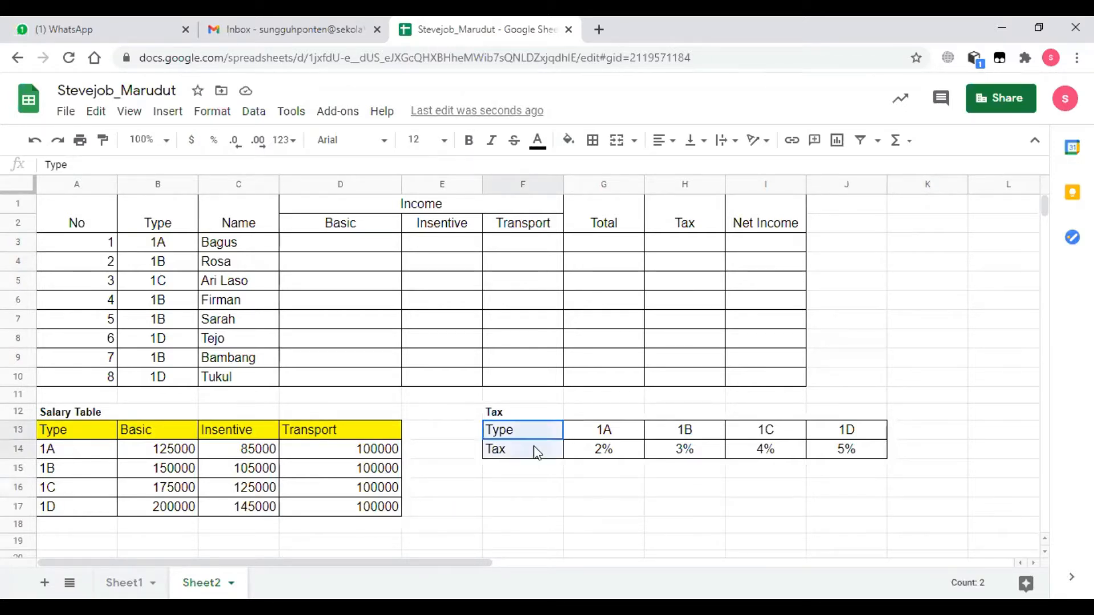
{"action": "left_click", "coordinate": [569, 146]}
{"action": "left_click", "coordinate": [628, 216]}
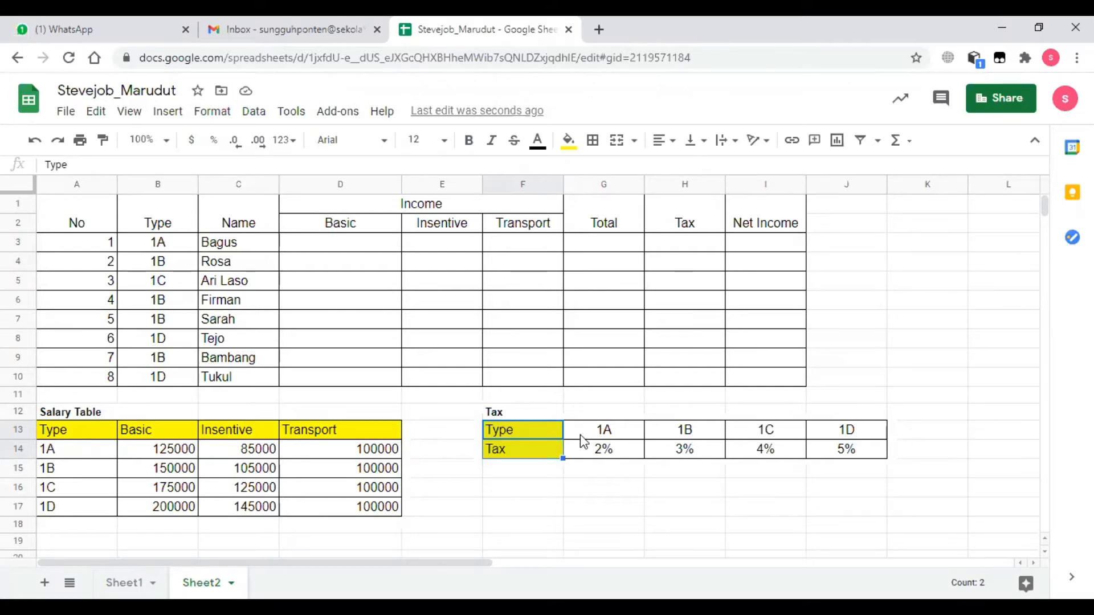
{"action": "left_click", "coordinate": [604, 487]}
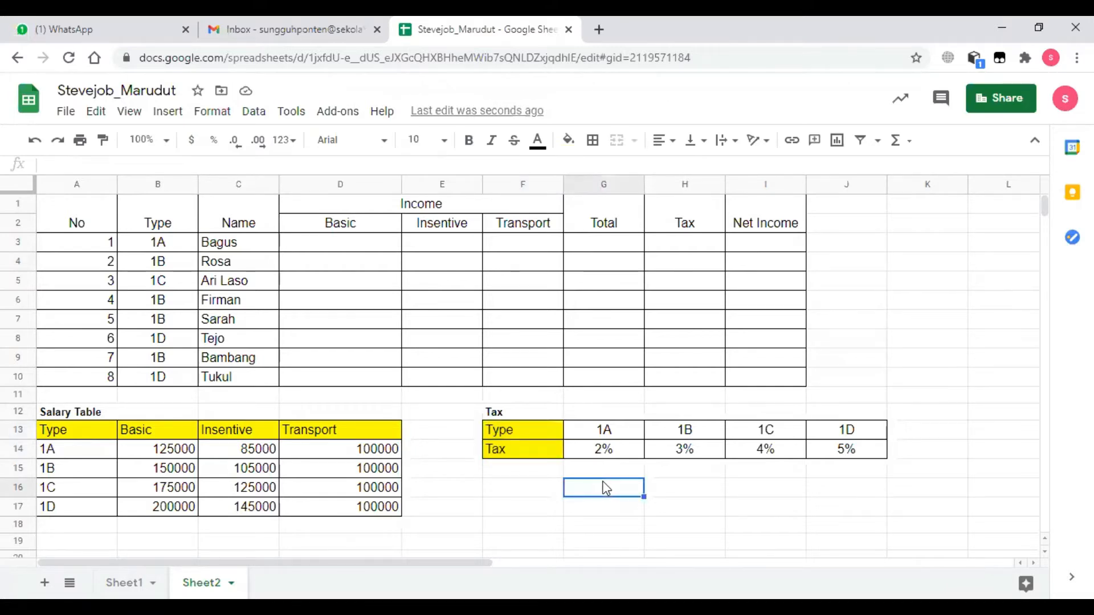
Step: Review the Salary Table amounts per type and the Tax table percentages as lookup sources
{"action": "left_click_drag", "start_coordinate": [80, 413], "coordinate": [386, 511]}
{"action": "left_click", "coordinate": [539, 523]}
{"action": "left_click", "coordinate": [495, 395]}
{"action": "left_click", "coordinate": [499, 418]}
{"action": "left_click_drag", "start_coordinate": [501, 412], "coordinate": [908, 464]}
{"action": "left_click", "coordinate": [900, 489]}
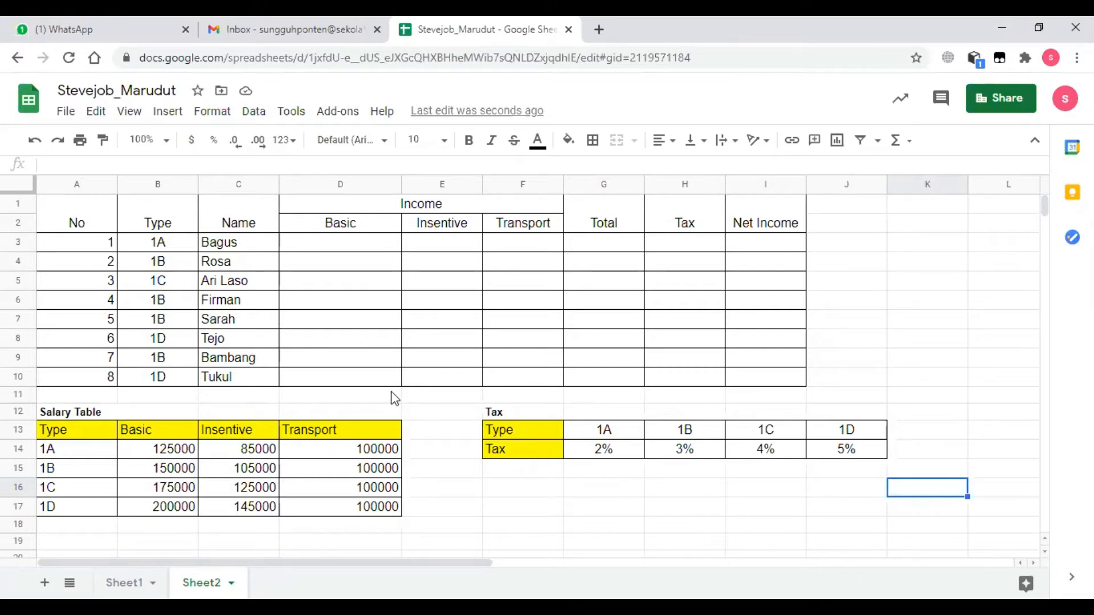
{"action": "left_click_drag", "start_coordinate": [392, 392], "coordinate": [527, 452]}
{"action": "left_click", "coordinate": [640, 511]}
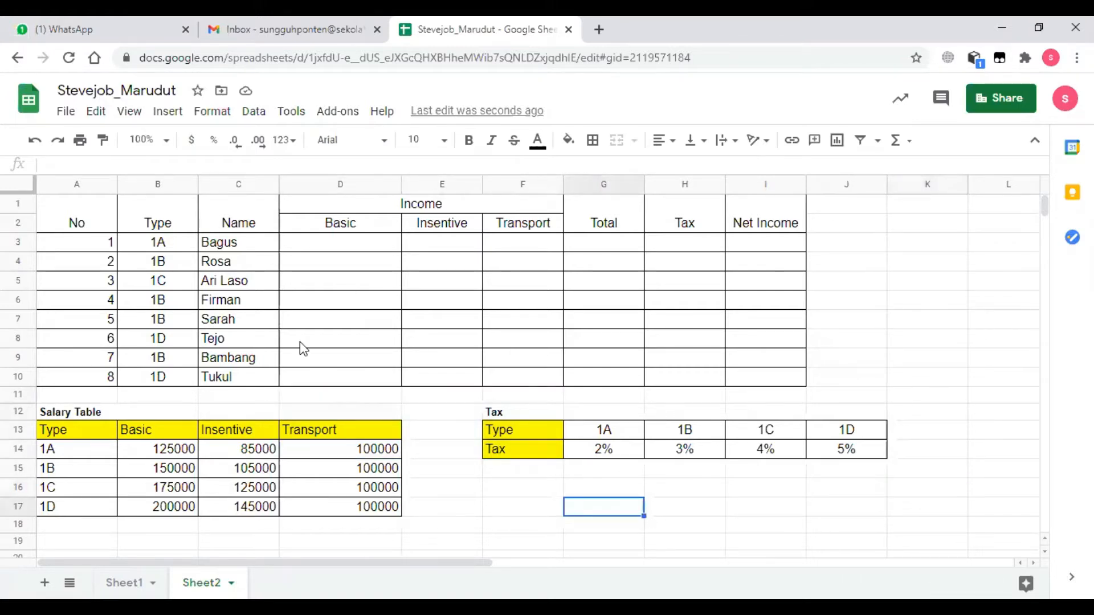
Step: Narrow column A while keeping it wide enough for the Salary Table's Type heading to fit
{"action": "left_click", "coordinate": [113, 188]}
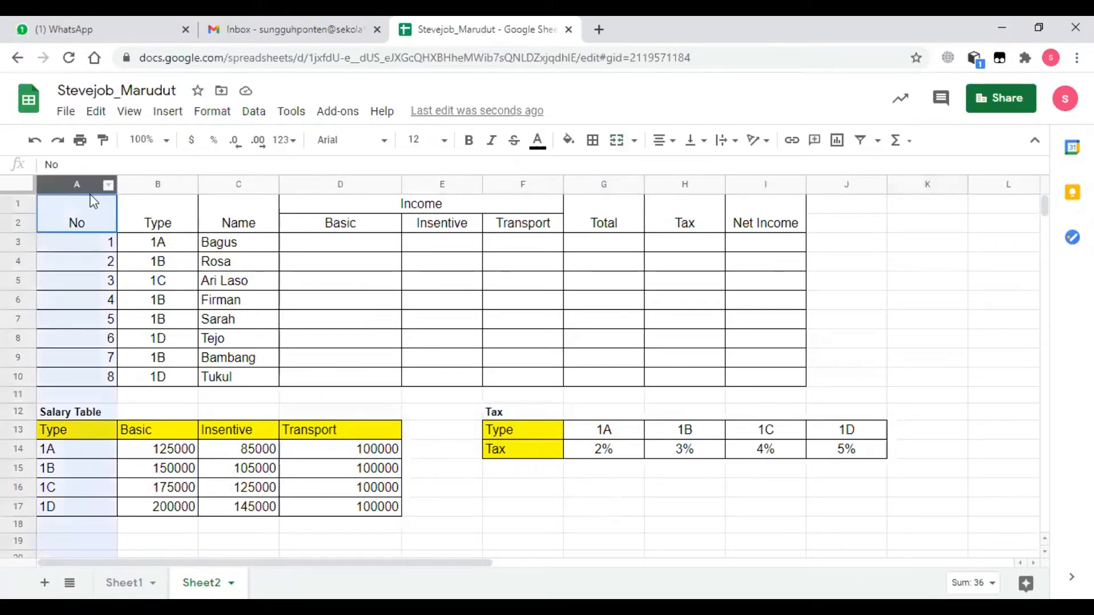
{"action": "left_click_drag", "start_coordinate": [117, 185], "coordinate": [84, 185]}
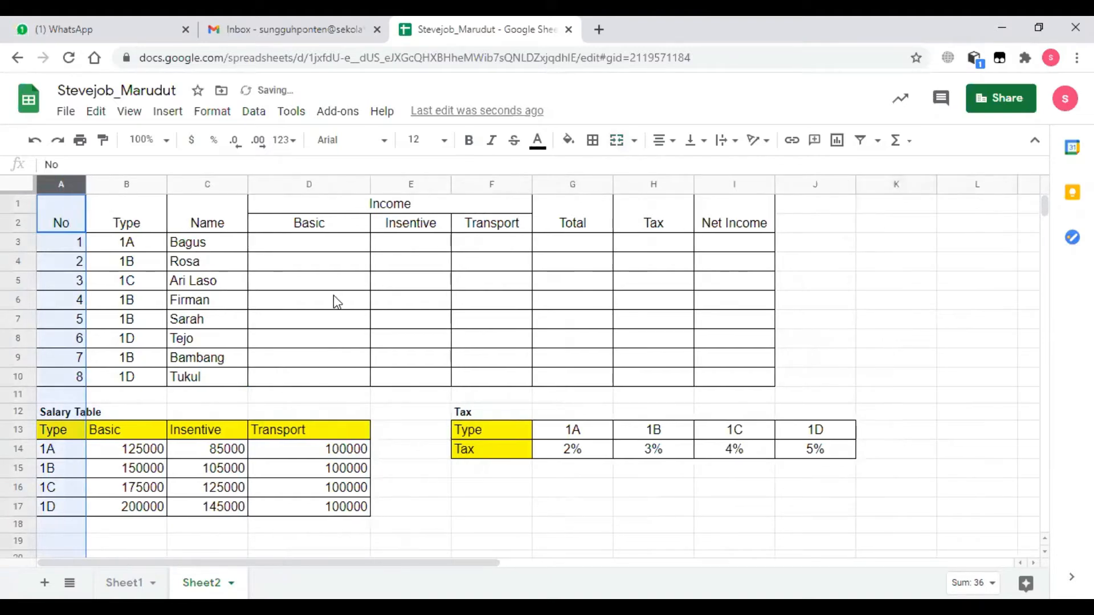
{"action": "left_click", "coordinate": [336, 299]}
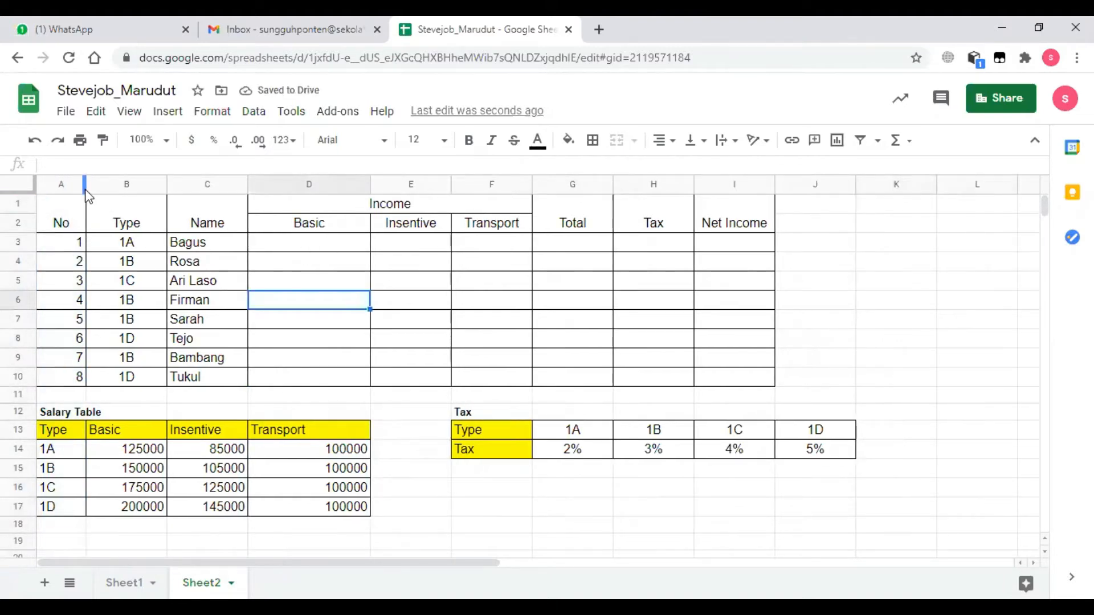
{"action": "left_click_drag", "start_coordinate": [84, 192], "coordinate": [65, 186]}
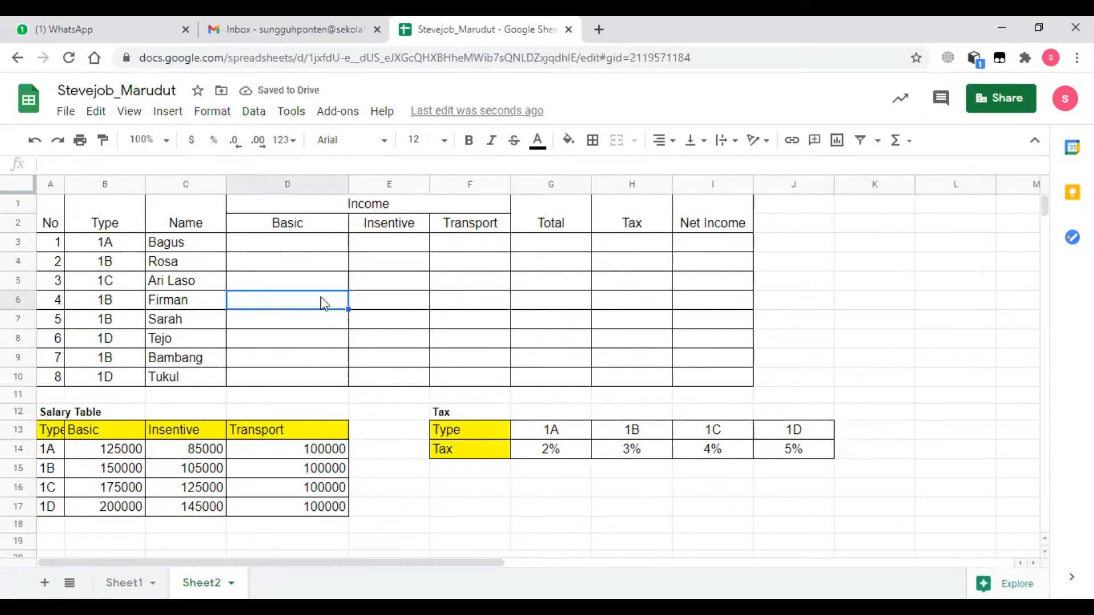
{"action": "left_click", "coordinate": [288, 246]}
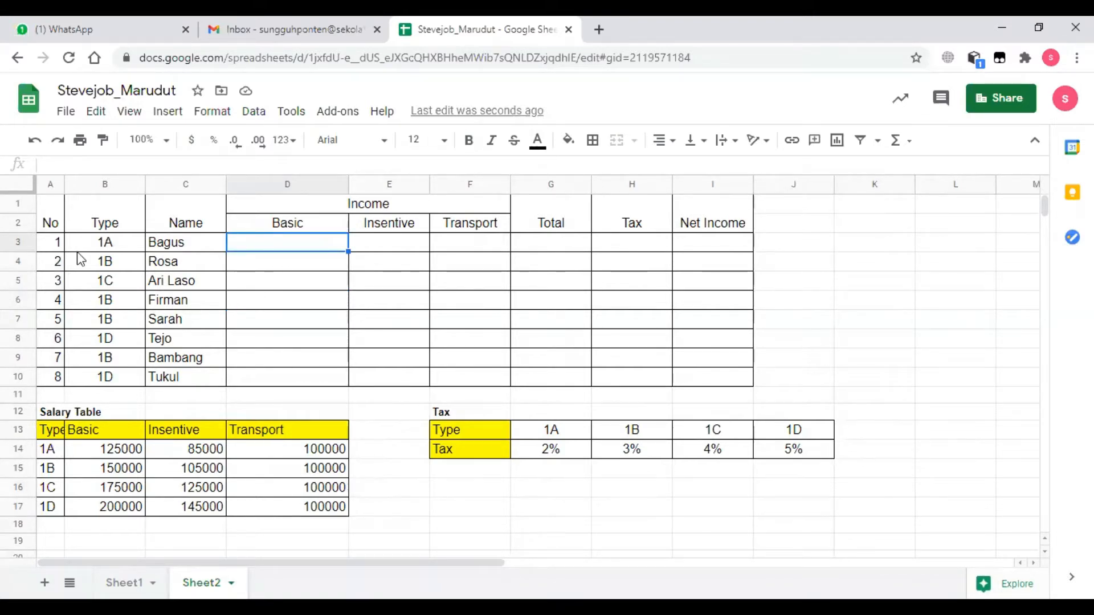
{"action": "left_click_drag", "start_coordinate": [61, 182], "coordinate": [87, 181]}
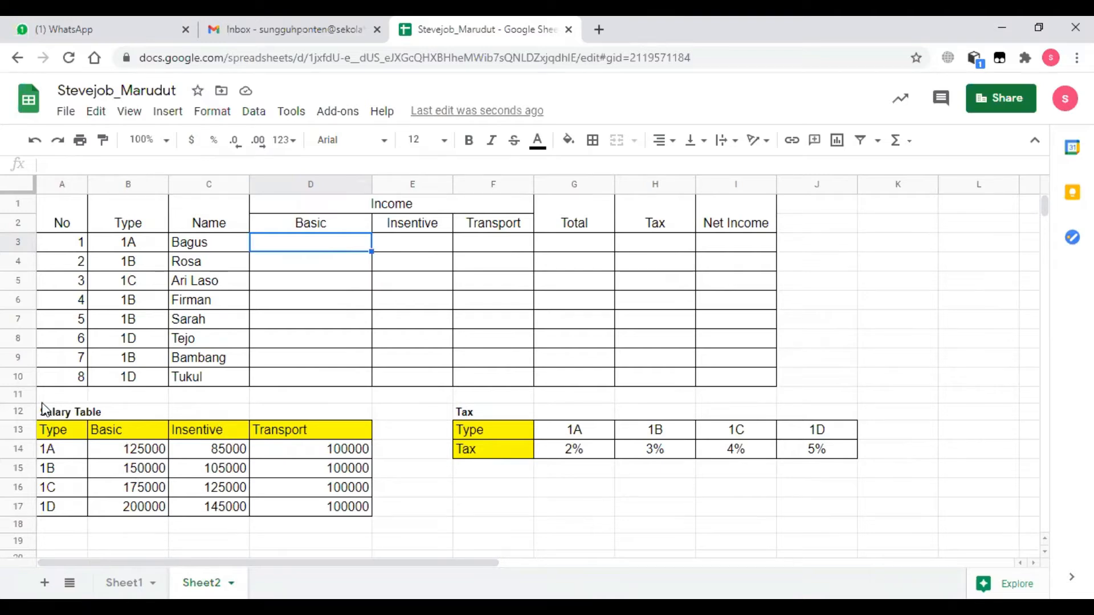
{"action": "left_click_drag", "start_coordinate": [173, 446], "coordinate": [601, 500]}
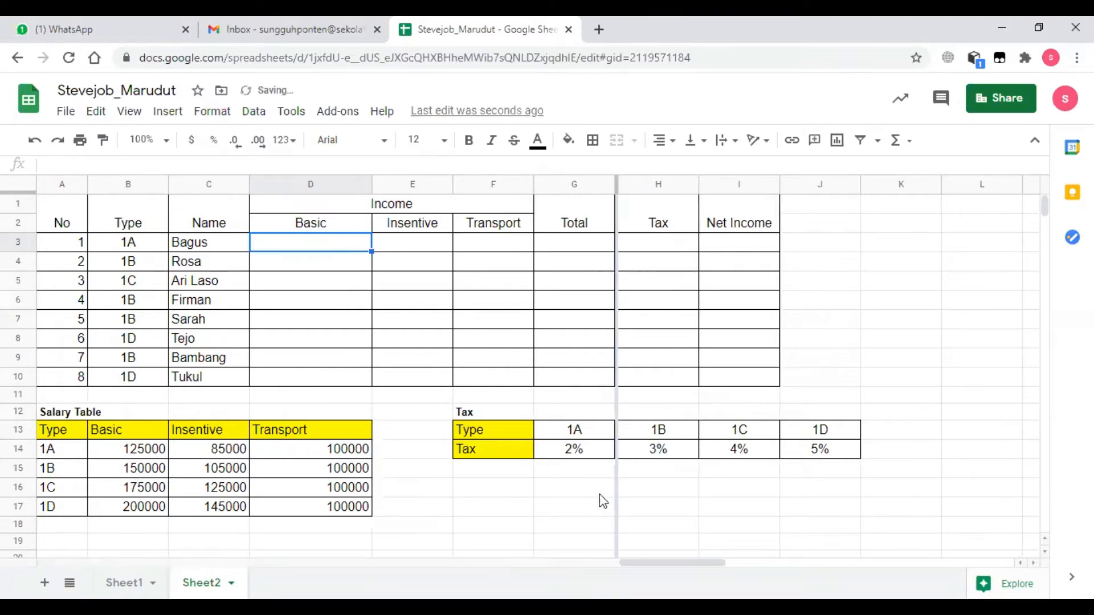
{"action": "left_click", "coordinate": [762, 548]}
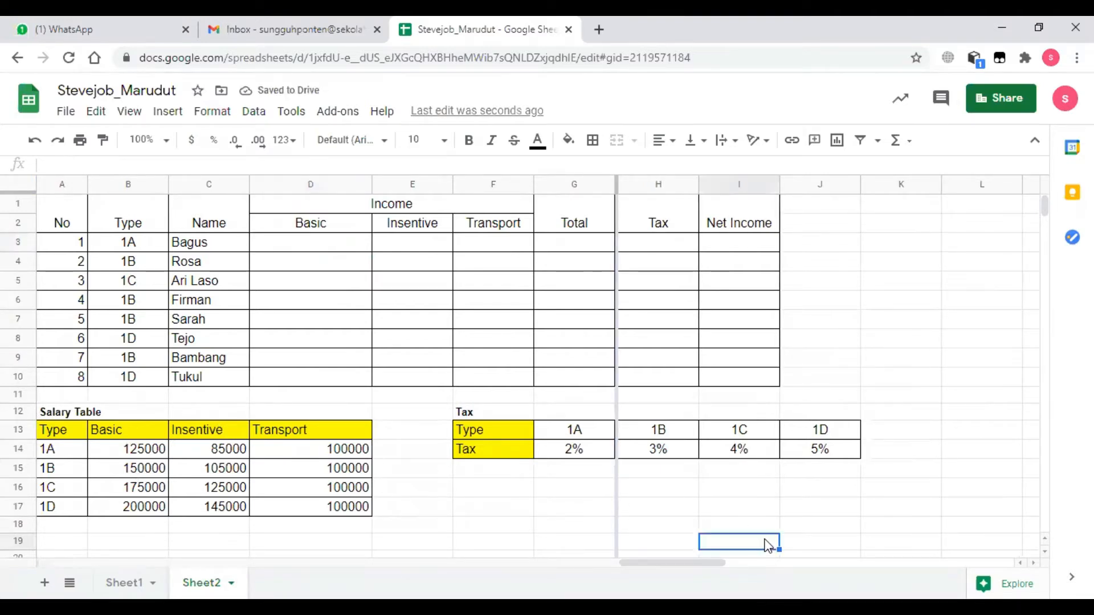
{"action": "left_click_drag", "start_coordinate": [606, 522], "coordinate": [588, 495]}
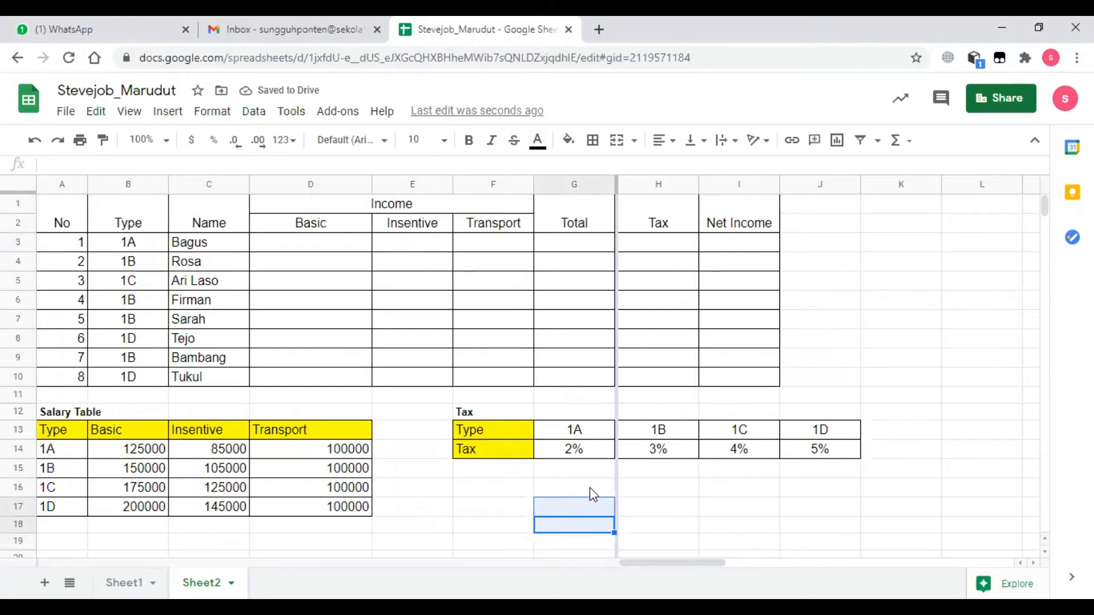
{"action": "key", "text": "ctrl+z"}
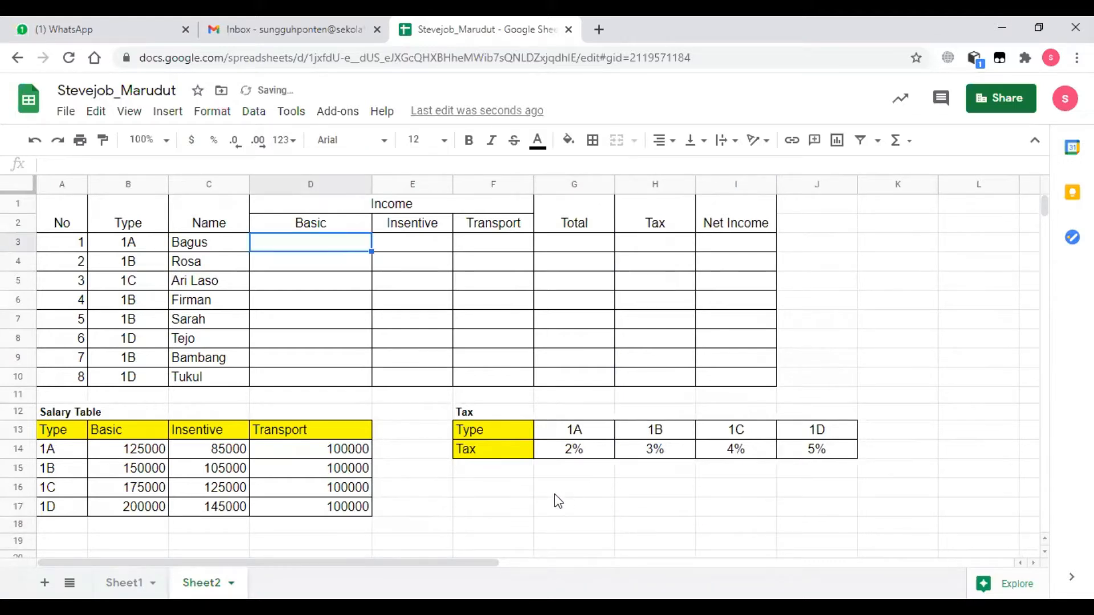
Step: Compare the employee table's Type, Basic, Insentive and Transport columns with the matching columns of the Salary Table
{"action": "left_click", "coordinate": [121, 245]}
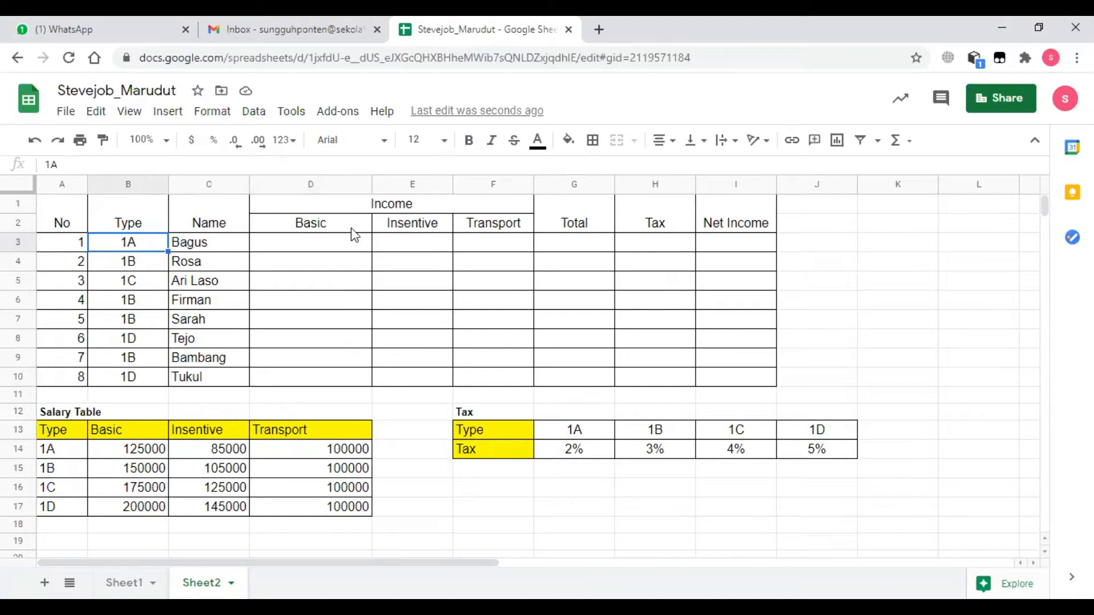
{"action": "left_click", "coordinate": [405, 206]}
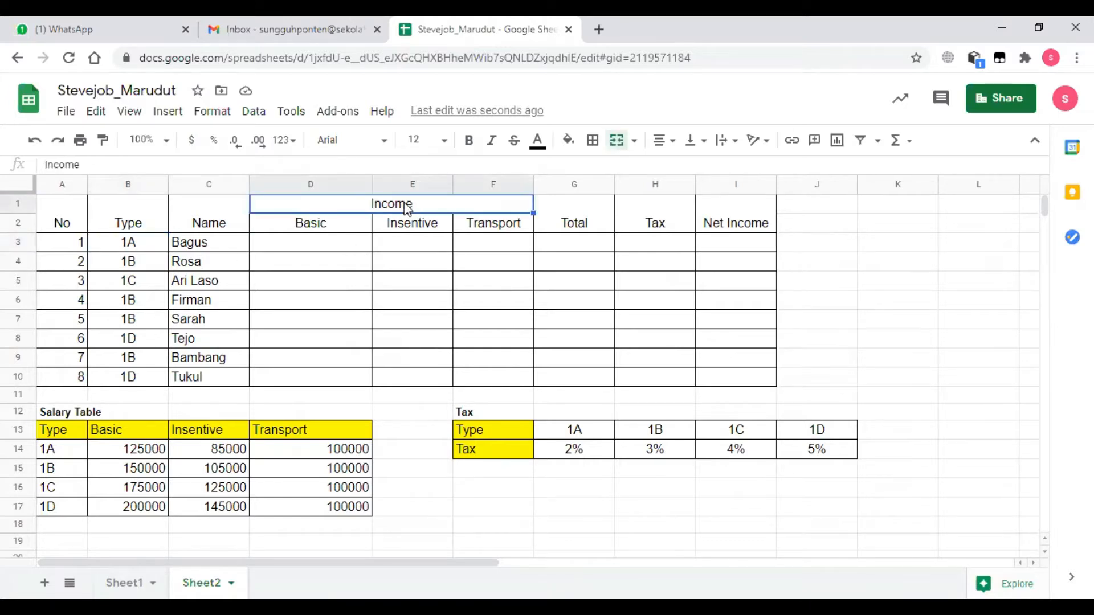
{"action": "left_click", "coordinate": [303, 228]}
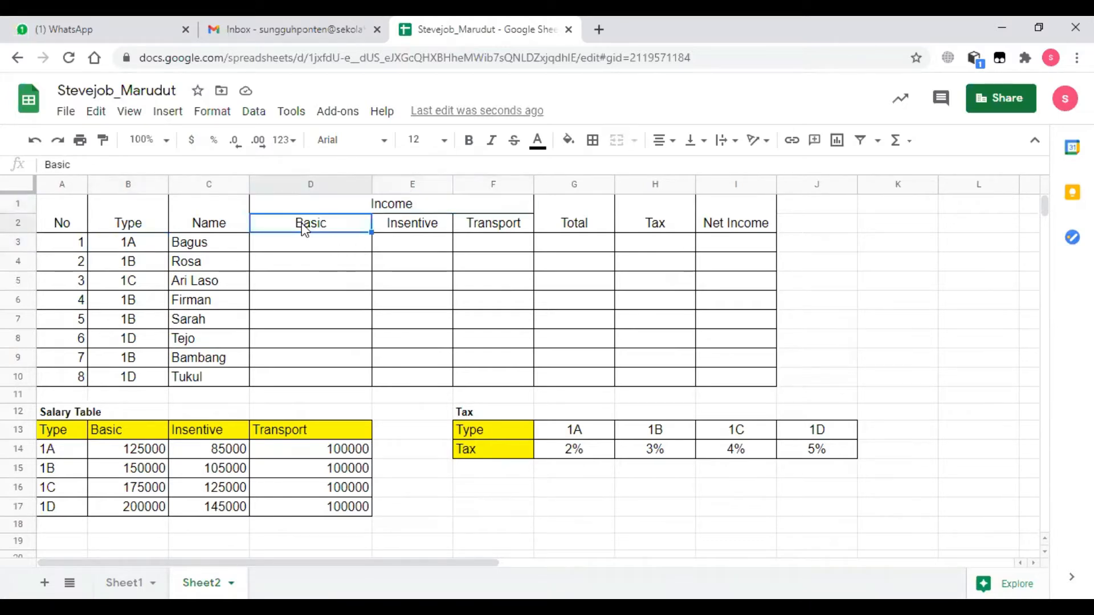
{"action": "left_click", "coordinate": [414, 228]}
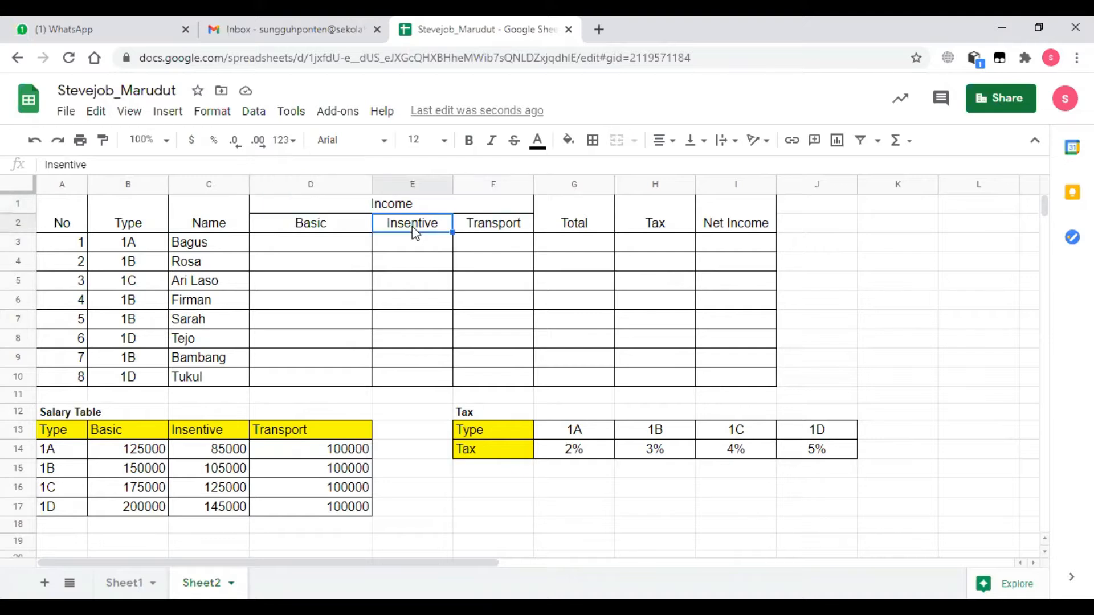
{"action": "left_click", "coordinate": [441, 211]}
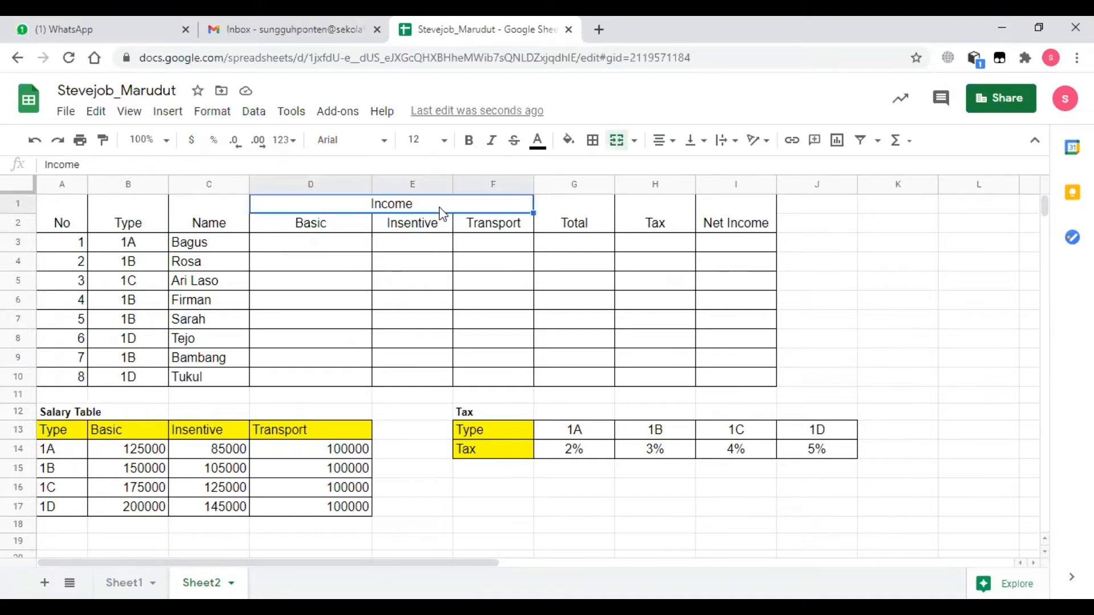
{"action": "left_click", "coordinate": [494, 232]}
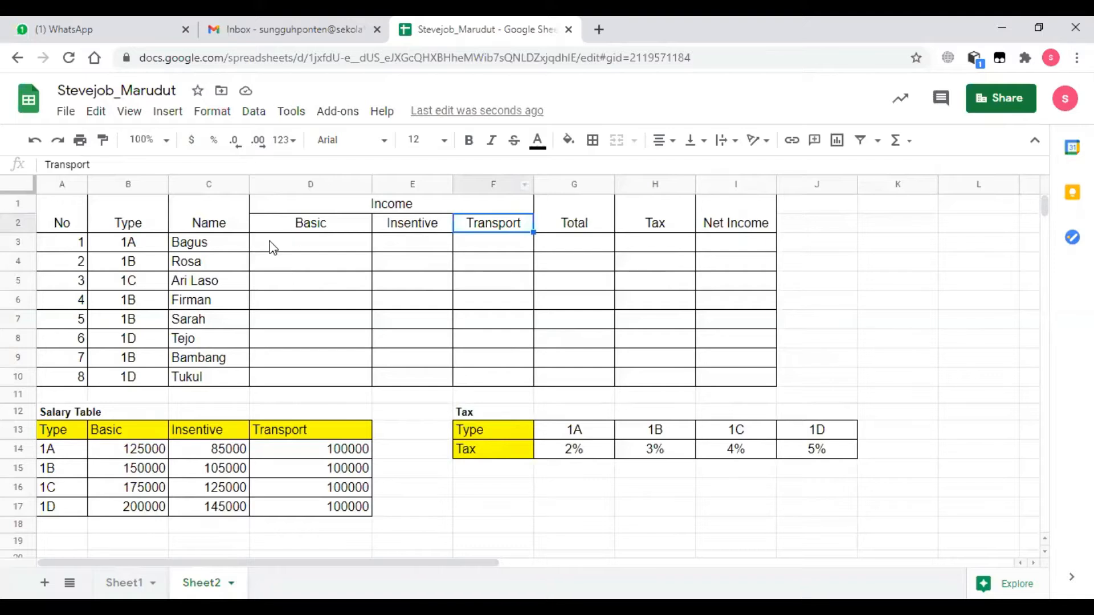
{"action": "left_click", "coordinate": [309, 229]}
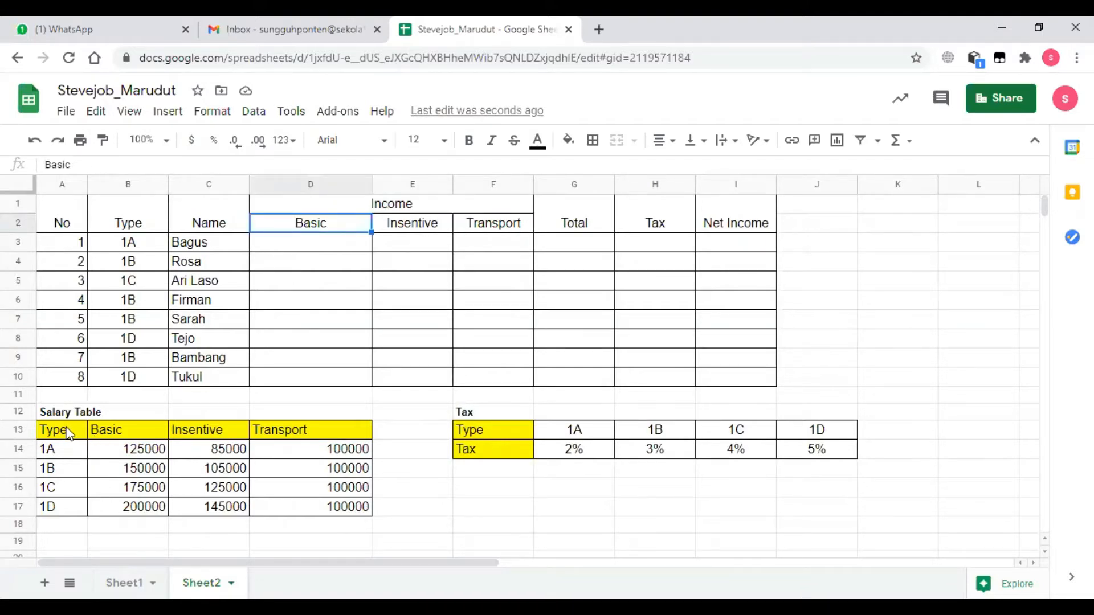
{"action": "left_click_drag", "start_coordinate": [69, 430], "coordinate": [335, 506]}
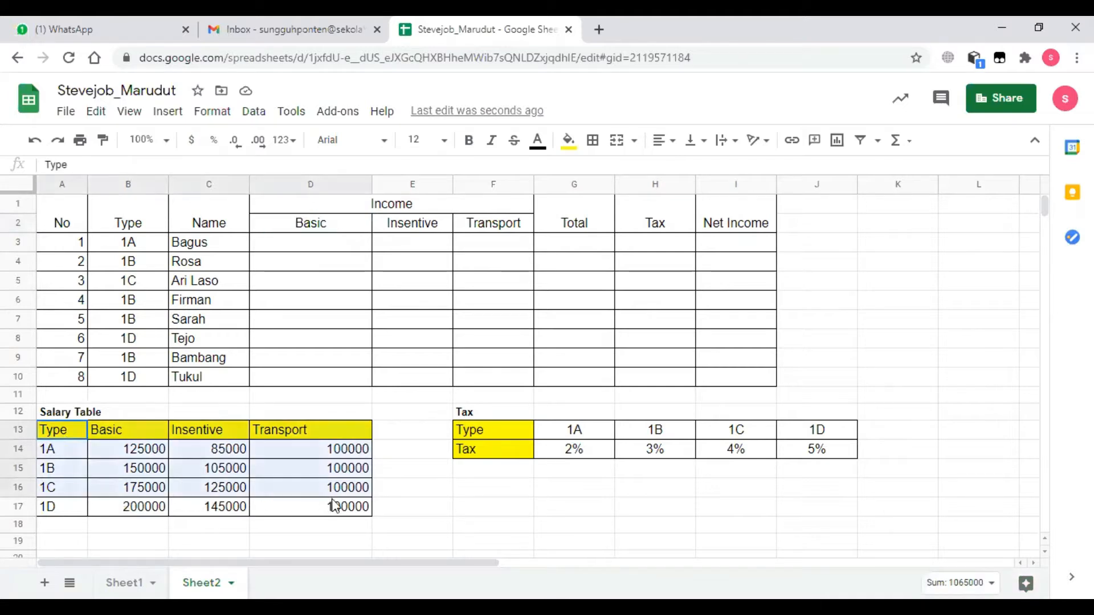
{"action": "left_click", "coordinate": [436, 505]}
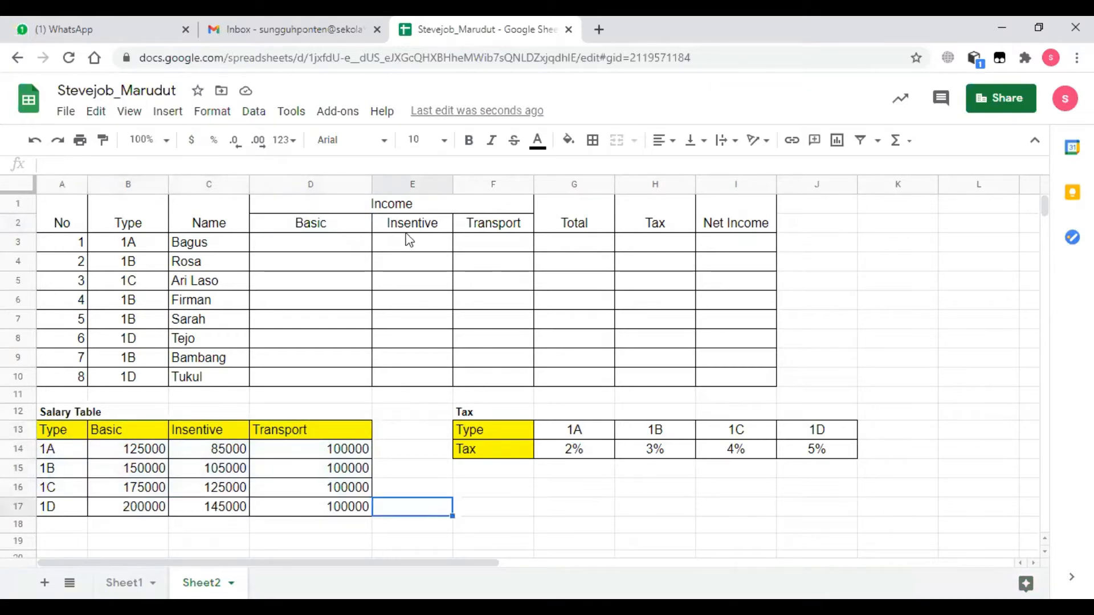
{"action": "left_click", "coordinate": [409, 230]}
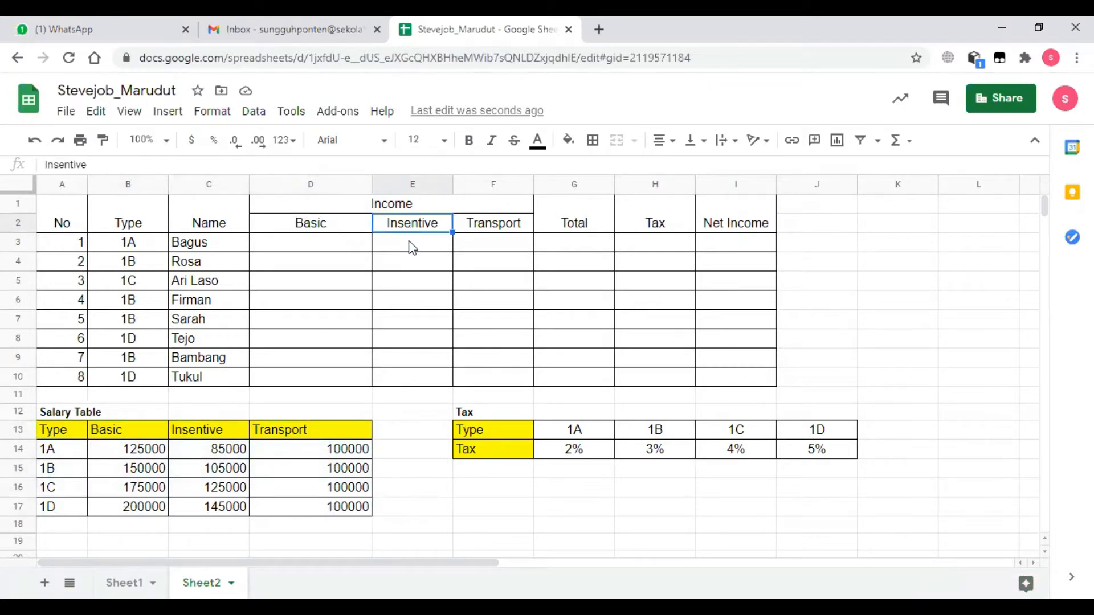
Step: Examine the Salary Table as the source for the Basic, Insentive and Transport columns, and the Tax table F13:J14 as the source for Tax
{"action": "left_click", "coordinate": [411, 245]}
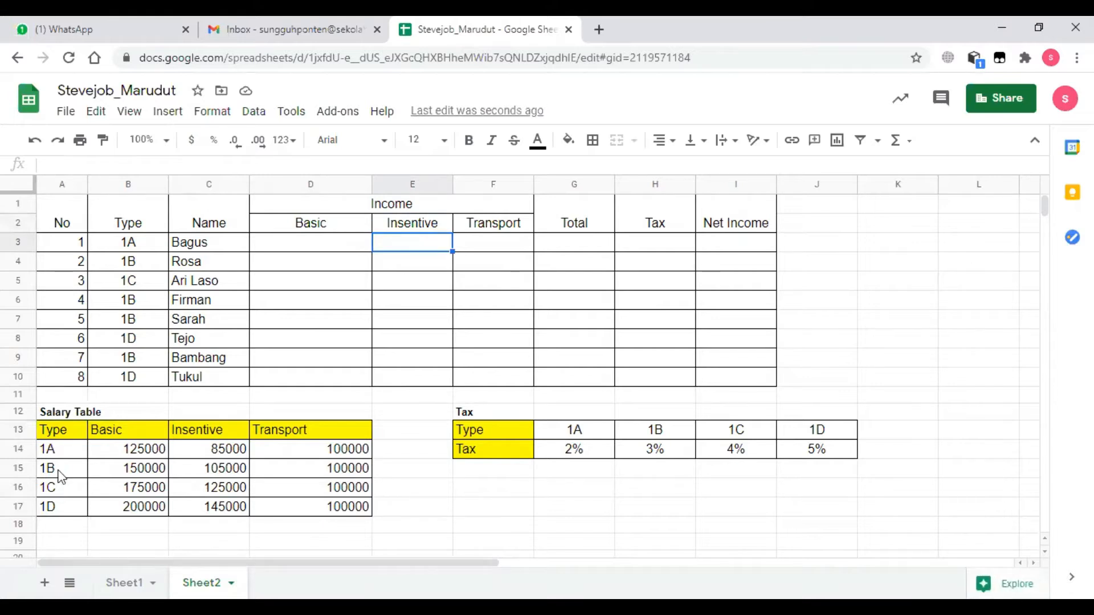
{"action": "left_click_drag", "start_coordinate": [57, 416], "coordinate": [344, 518]}
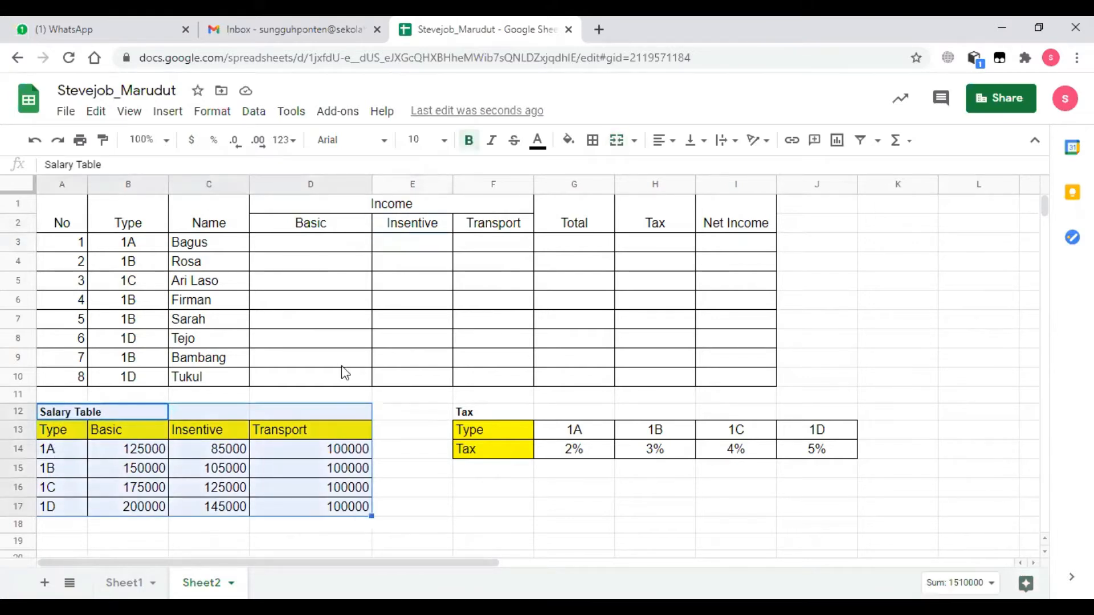
{"action": "left_click", "coordinate": [493, 242]}
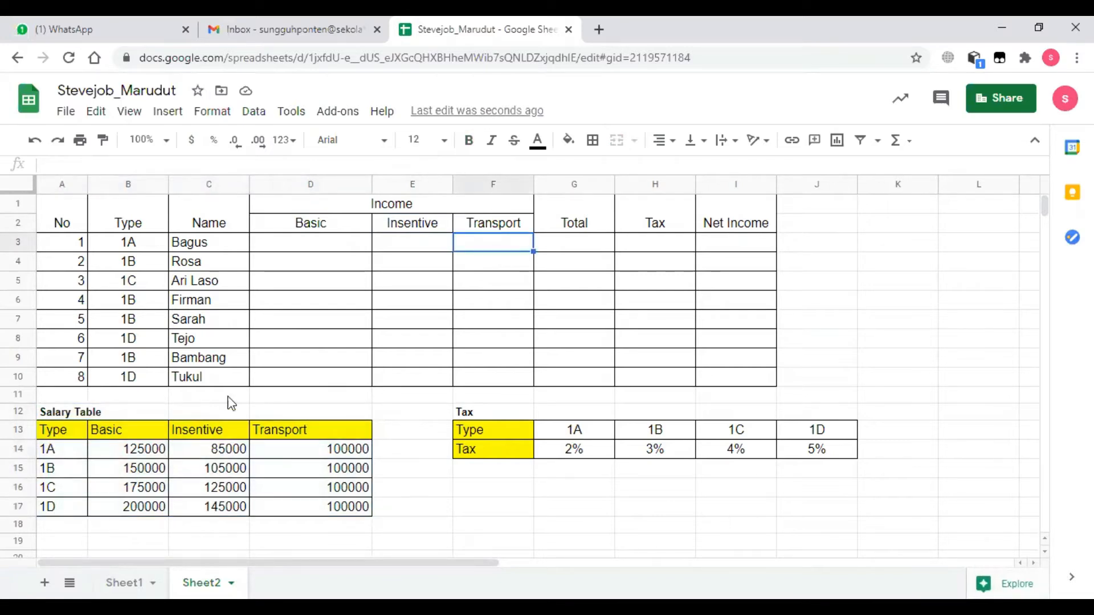
{"action": "left_click_drag", "start_coordinate": [58, 439], "coordinate": [370, 528]}
{"action": "left_click", "coordinate": [525, 526]}
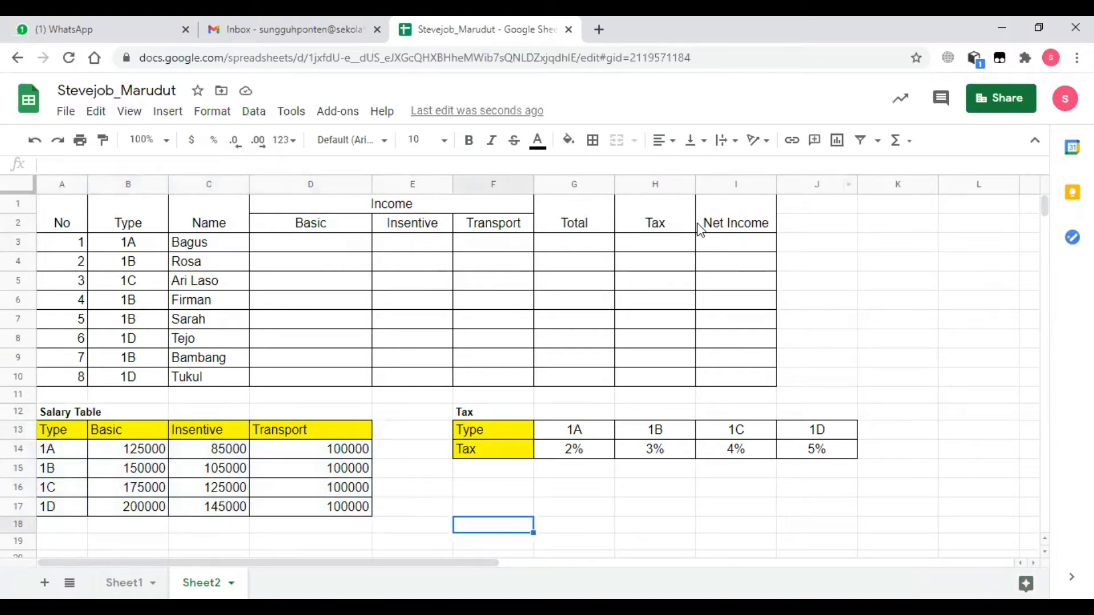
{"action": "left_click", "coordinate": [665, 242]}
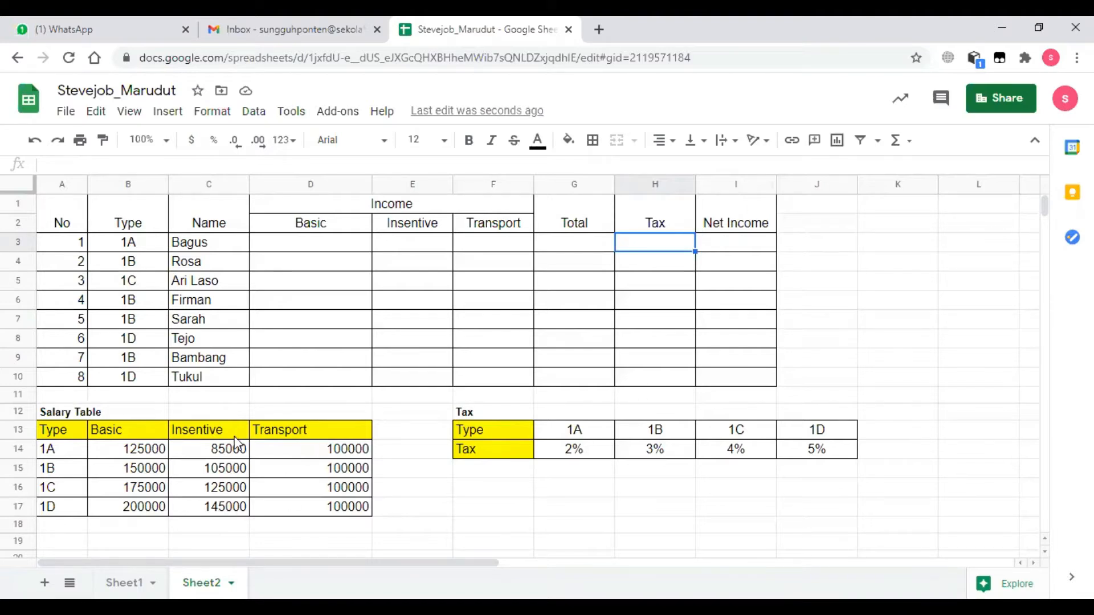
{"action": "left_click_drag", "start_coordinate": [474, 431], "coordinate": [854, 454]}
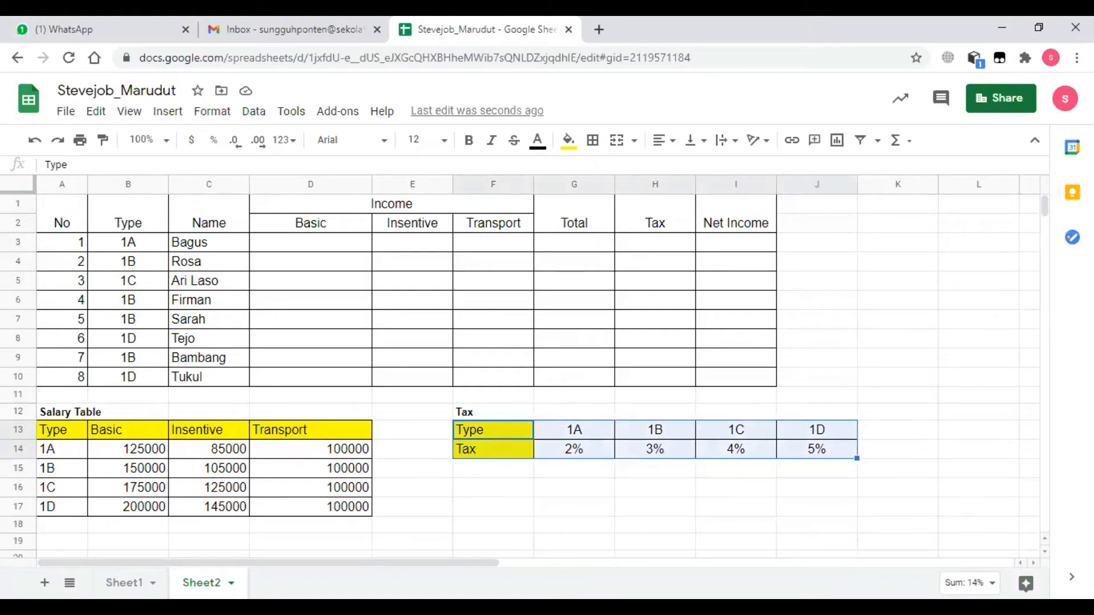
{"action": "left_click", "coordinate": [984, 437]}
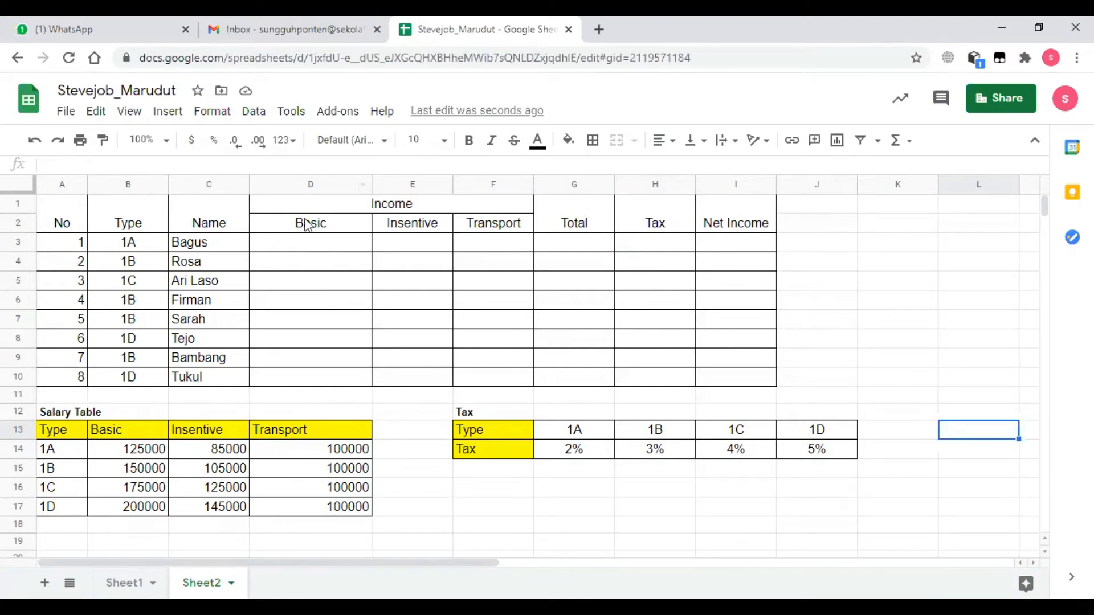
{"action": "left_click", "coordinate": [306, 224]}
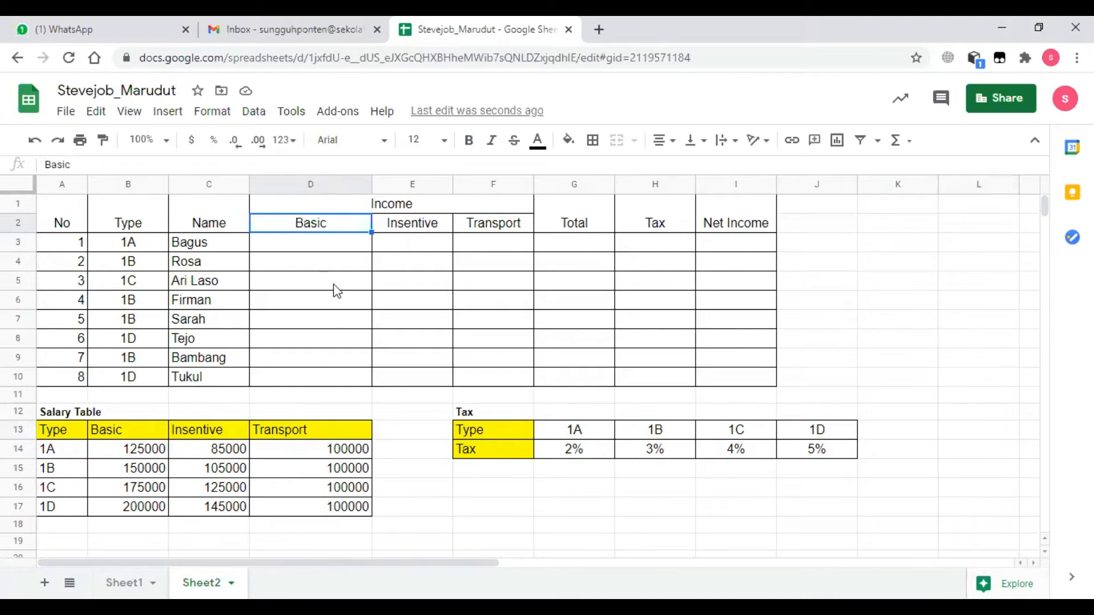
{"action": "left_click_drag", "start_coordinate": [67, 428], "coordinate": [123, 431]}
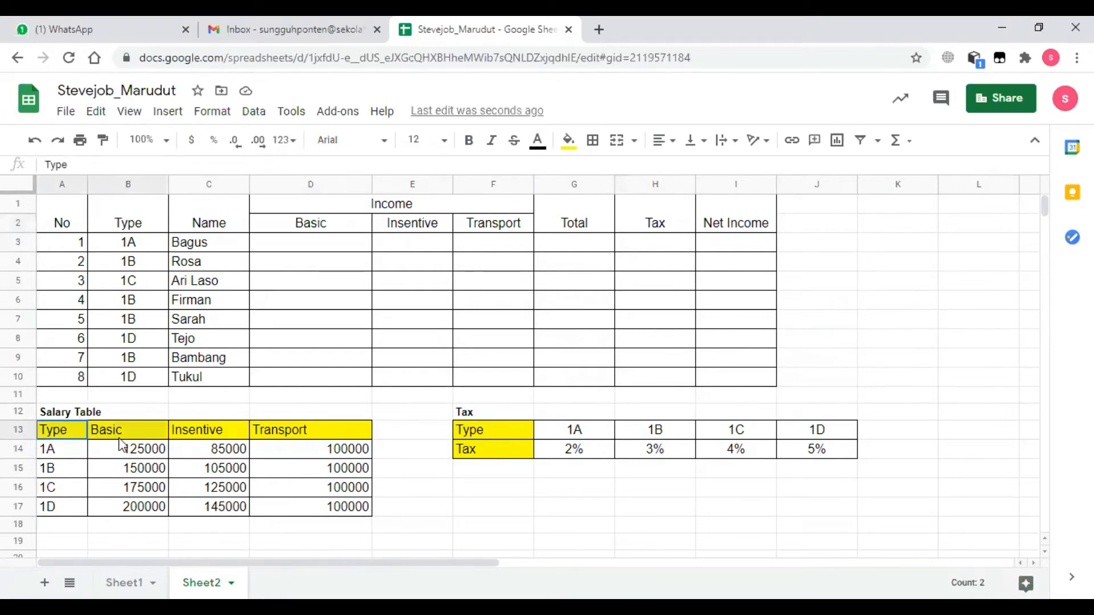
{"action": "left_click_drag", "start_coordinate": [119, 481], "coordinate": [121, 489]}
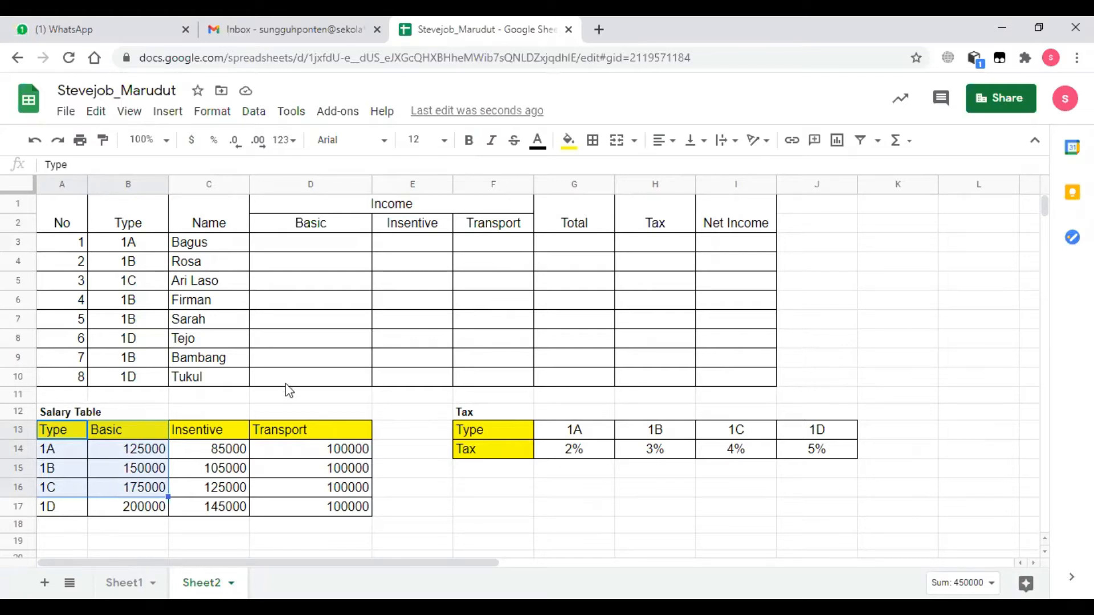
Step: Enter =VLOOKUP(B3,$A$13:$D$17,2) in D3 and accept the suggested autofill for the rest of the Basic column
{"action": "left_click", "coordinate": [308, 249]}
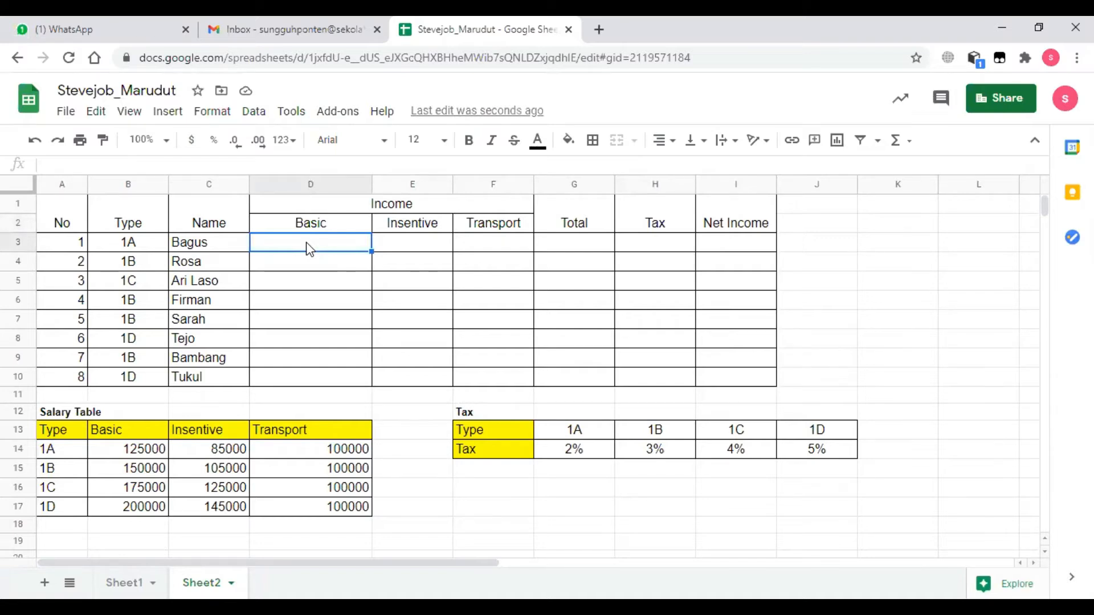
{"action": "type", "text": "="}
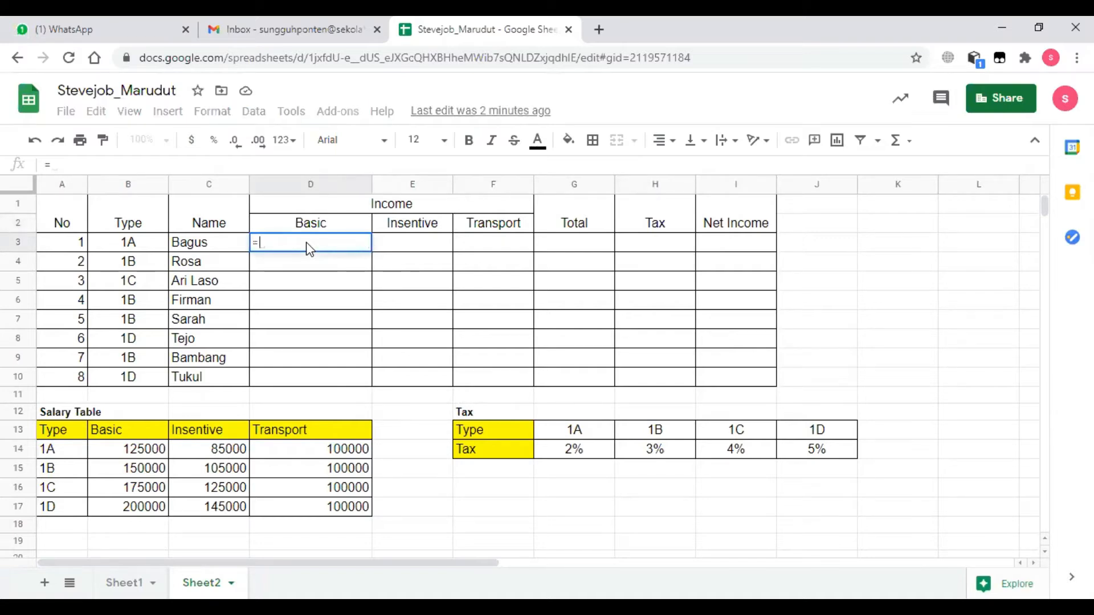
{"action": "type", "text": "vlook"}
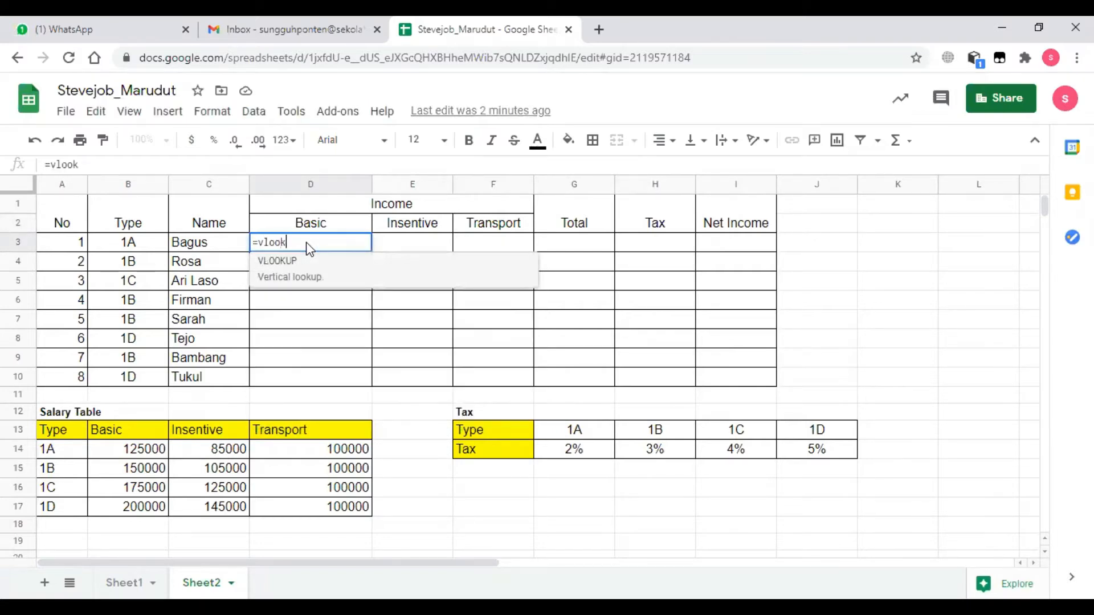
{"action": "left_click", "coordinate": [305, 274]}
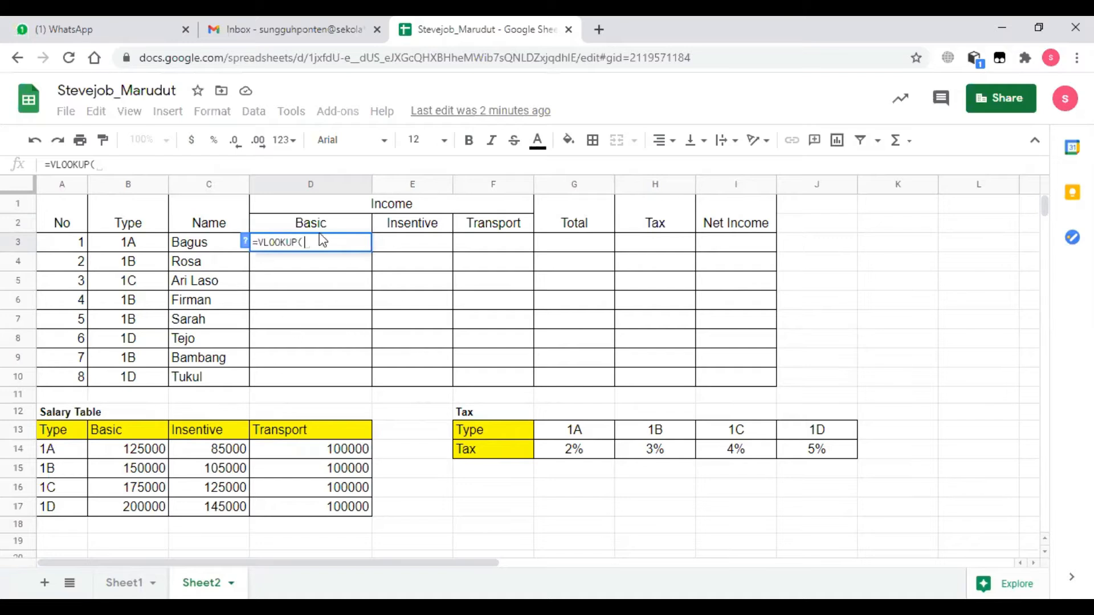
{"action": "left_click", "coordinate": [147, 247]}
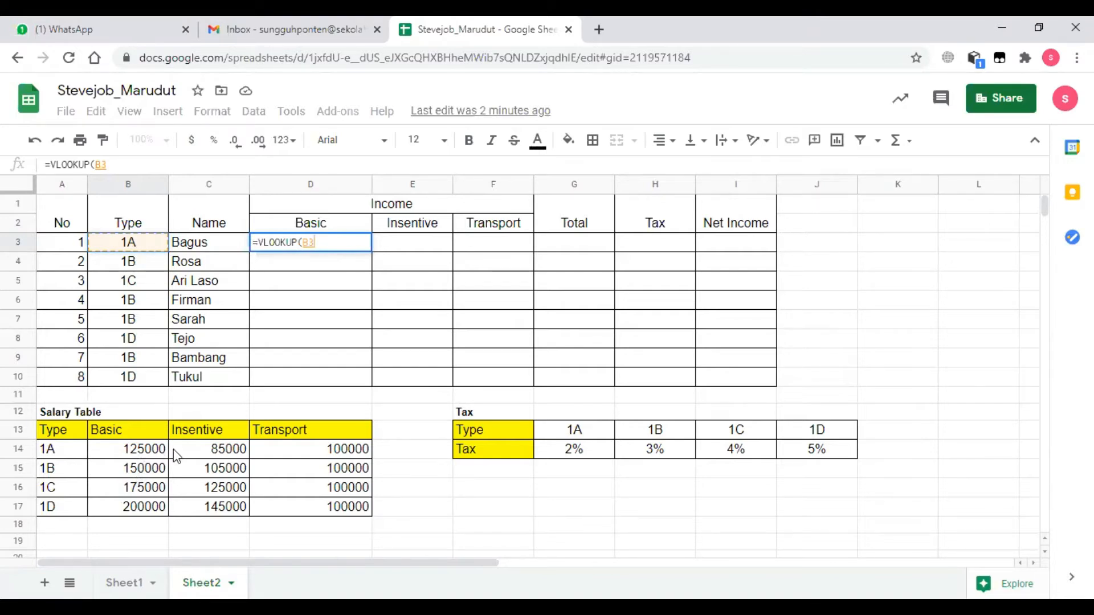
{"action": "type", "text": ","}
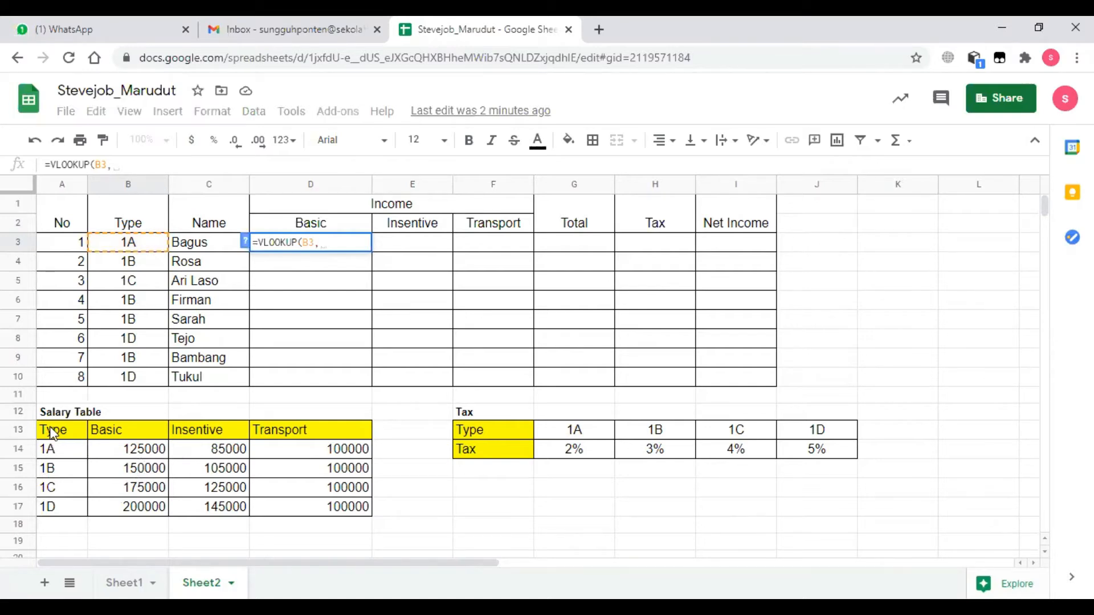
{"action": "left_click_drag", "start_coordinate": [53, 434], "coordinate": [329, 516]}
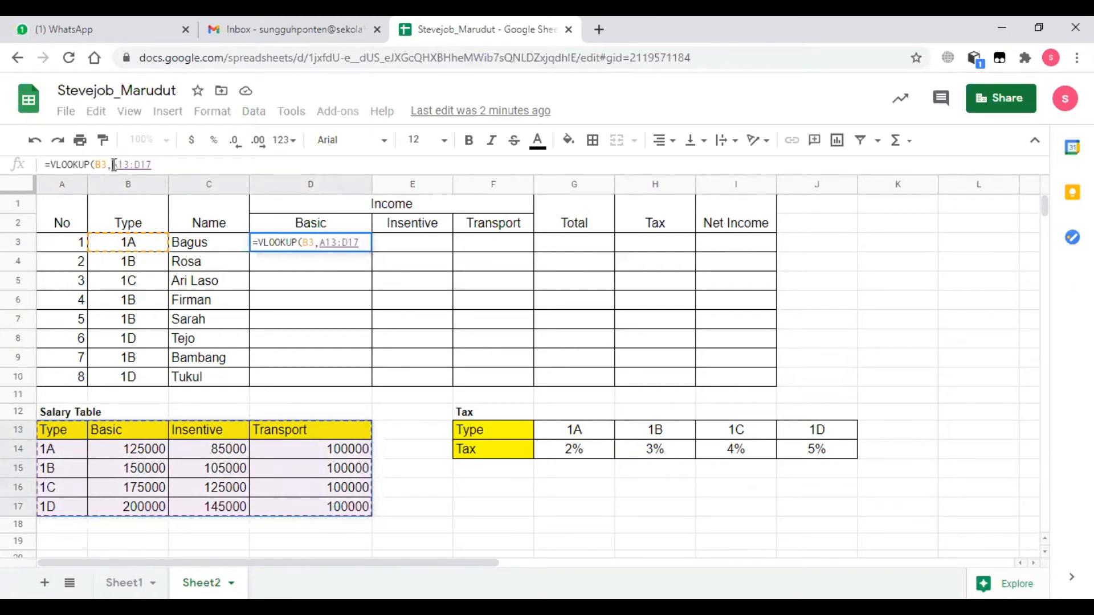
{"action": "left_click", "coordinate": [351, 164]}
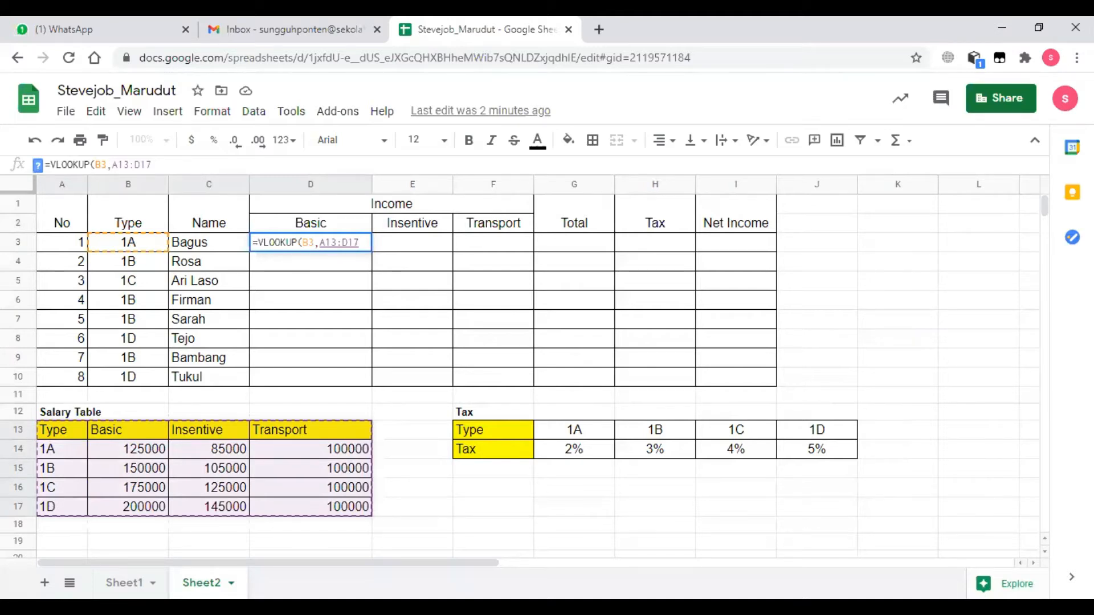
{"action": "key", "text": "F4"}
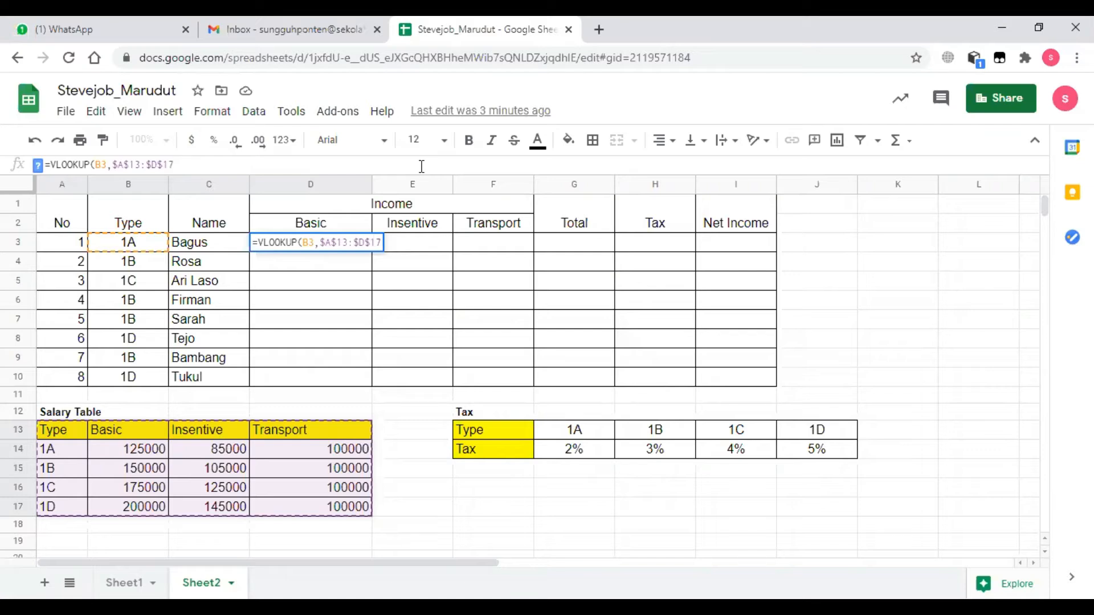
{"action": "type", "text": ","}
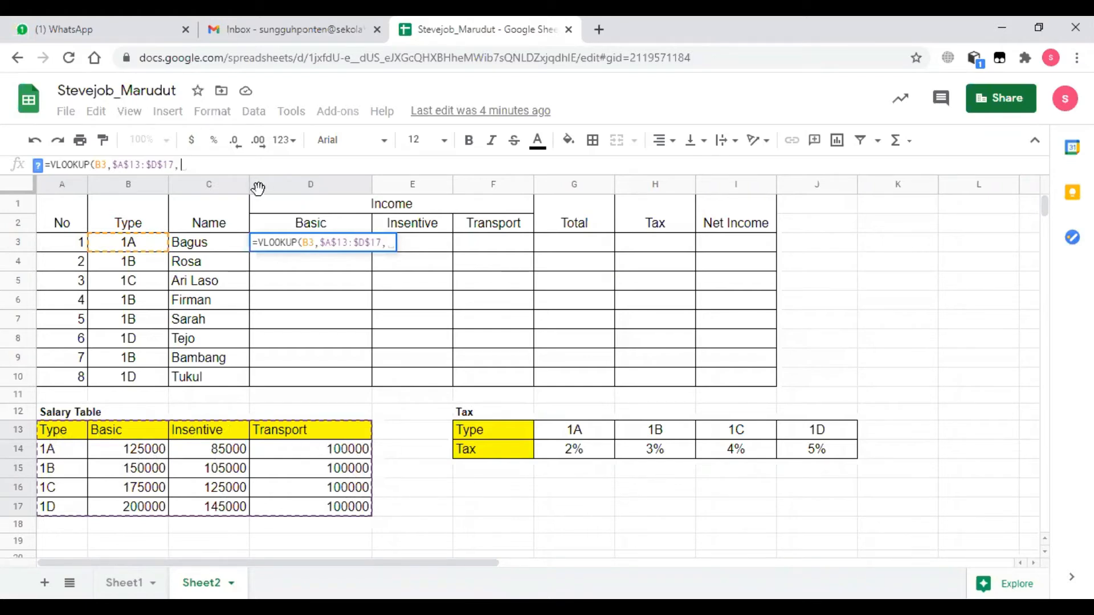
{"action": "type", "text": "2"}
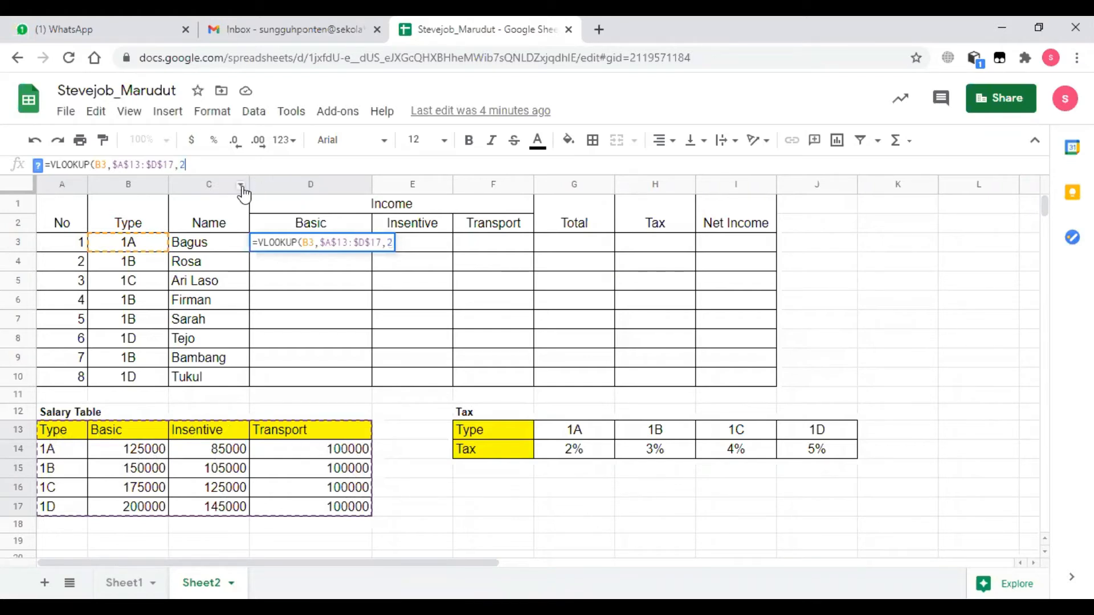
{"action": "type", "text": ")"}
{"action": "key", "text": "Return"}
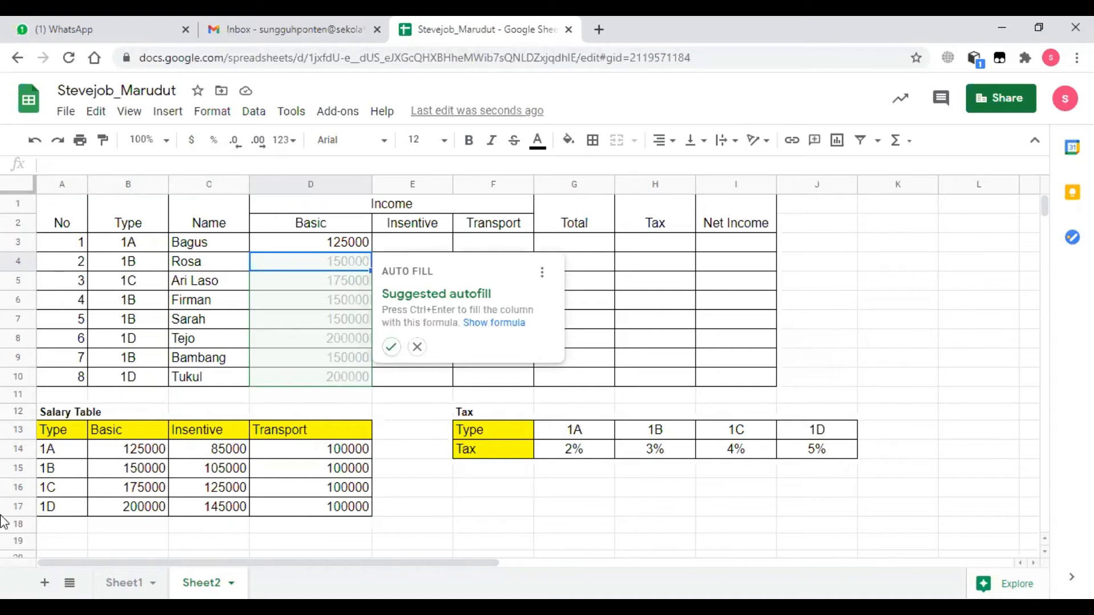
{"action": "left_click", "coordinate": [391, 347]}
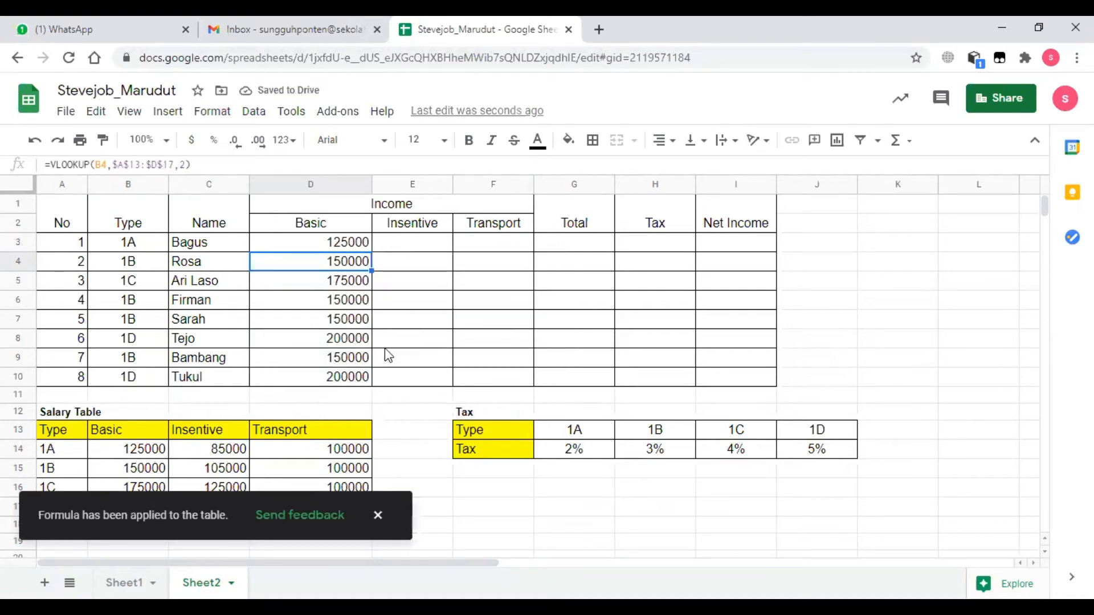
Step: Start a VLOOKUP formula in E3, the first Insentive cell, with the employee's type in B3 as the search key
{"action": "left_click", "coordinate": [413, 243]}
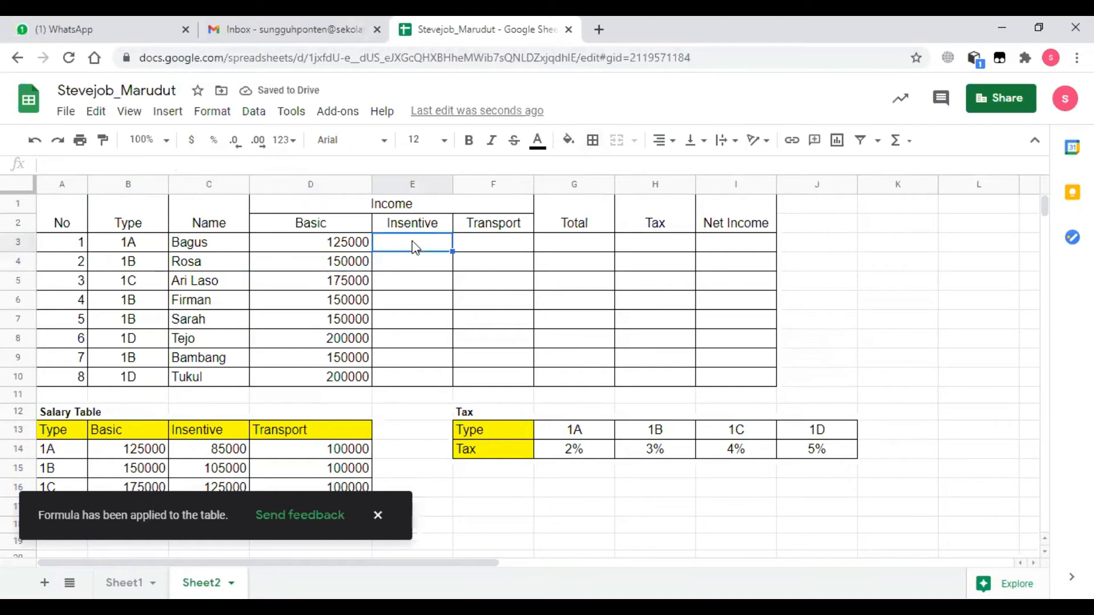
{"action": "left_click", "coordinate": [501, 246]}
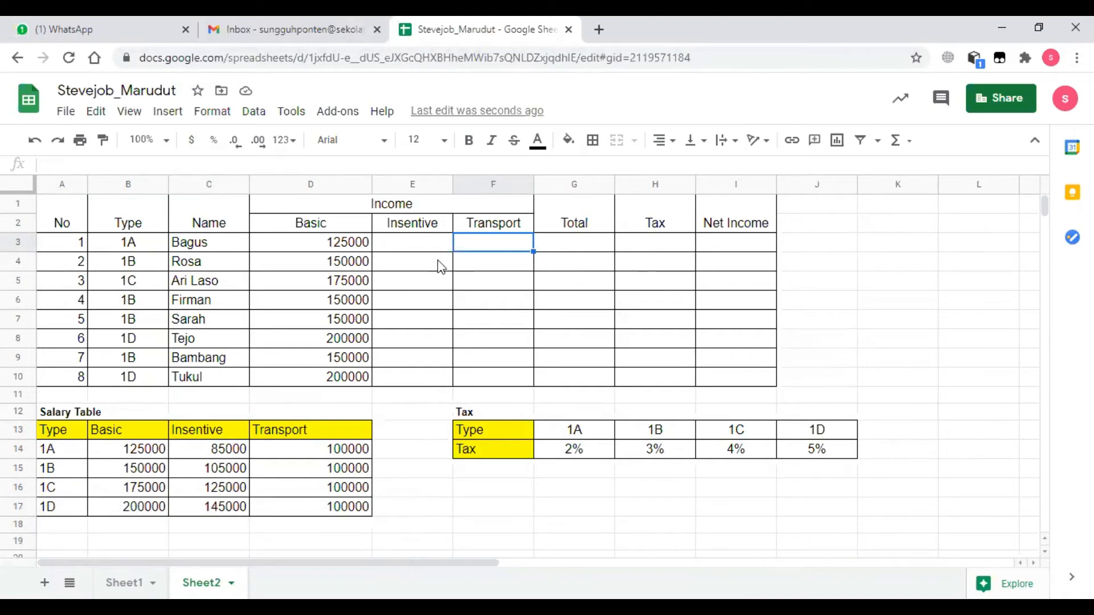
{"action": "left_click", "coordinate": [415, 252]}
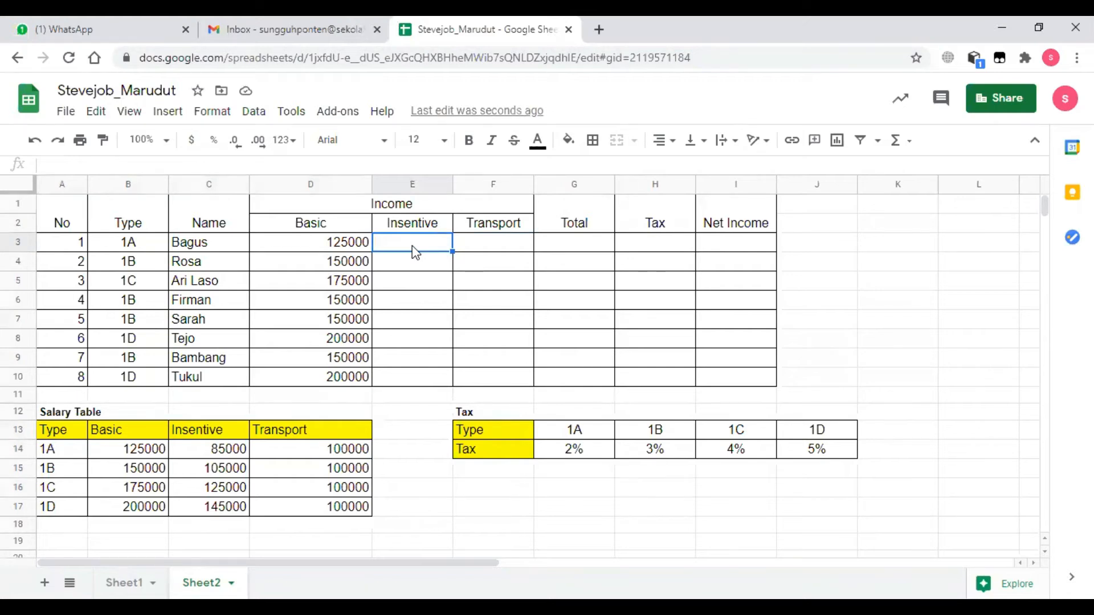
{"action": "double_click", "coordinate": [412, 245]}
{"action": "type", "text": "="}
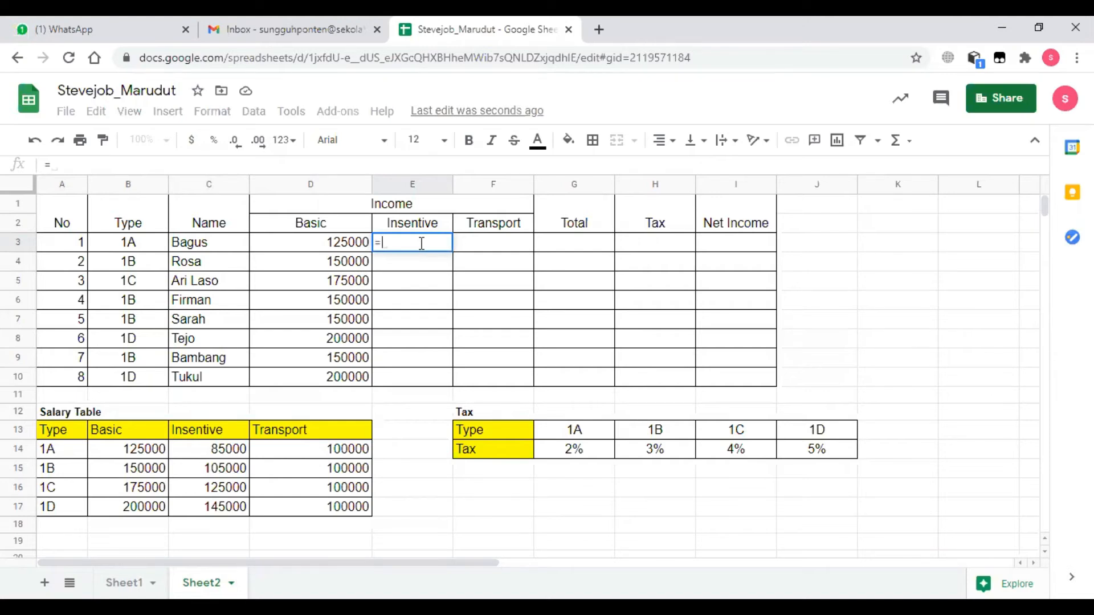
{"action": "type", "text": "vl"}
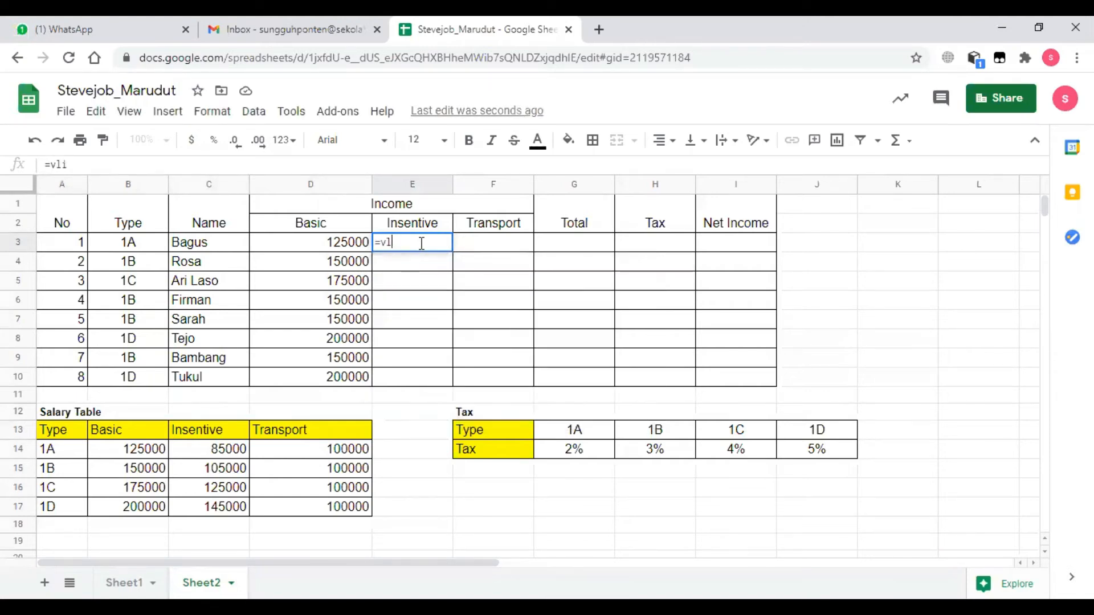
{"action": "type", "text": "oo"}
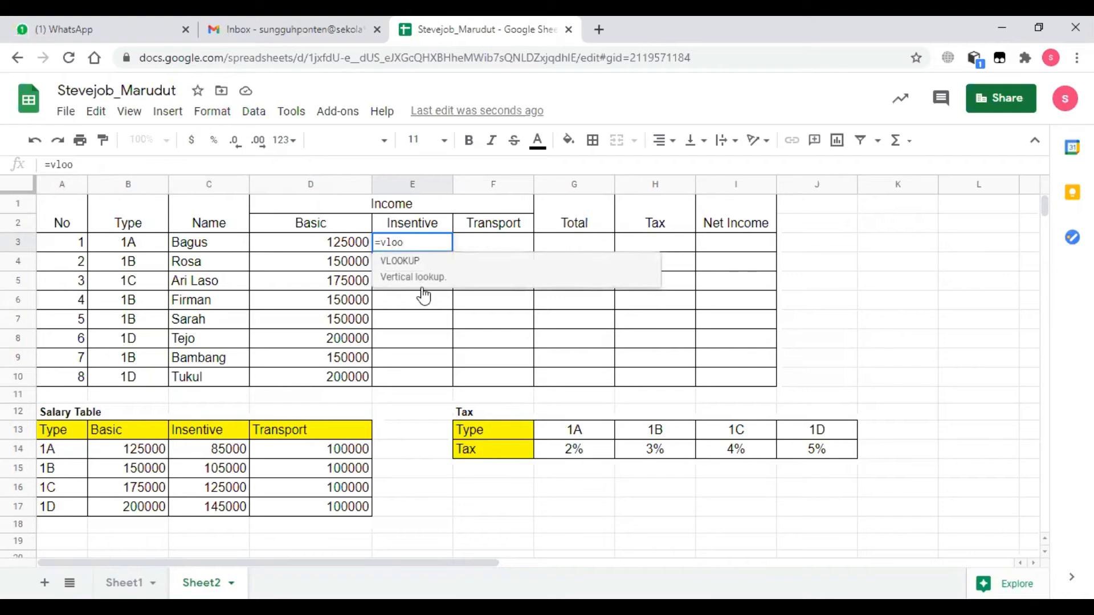
{"action": "left_click", "coordinate": [421, 262]}
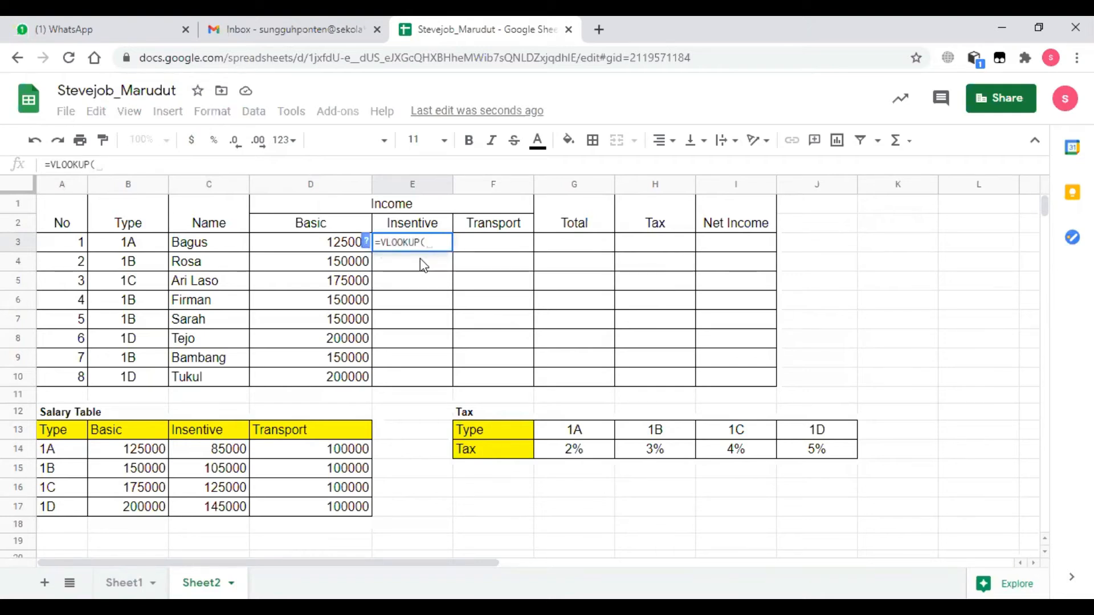
{"action": "left_click", "coordinate": [121, 251]}
{"action": "type", "text": ","}
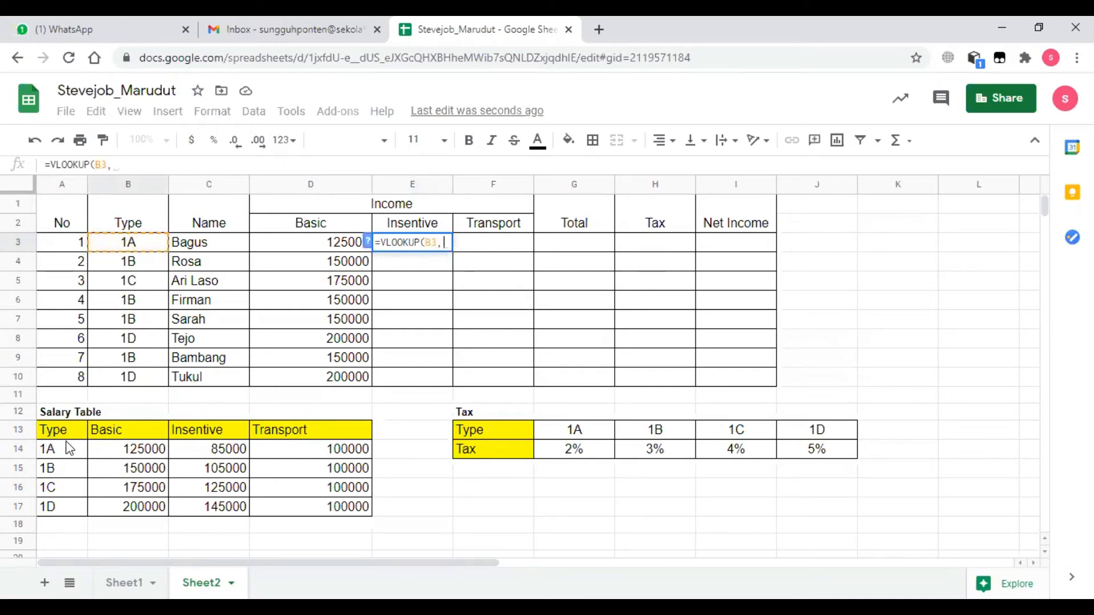
Step: Set the lookup range of the E3 formula to the Salary Table as the absolute reference $A$13:$D$17
{"action": "left_click_drag", "start_coordinate": [46, 430], "coordinate": [361, 520]}
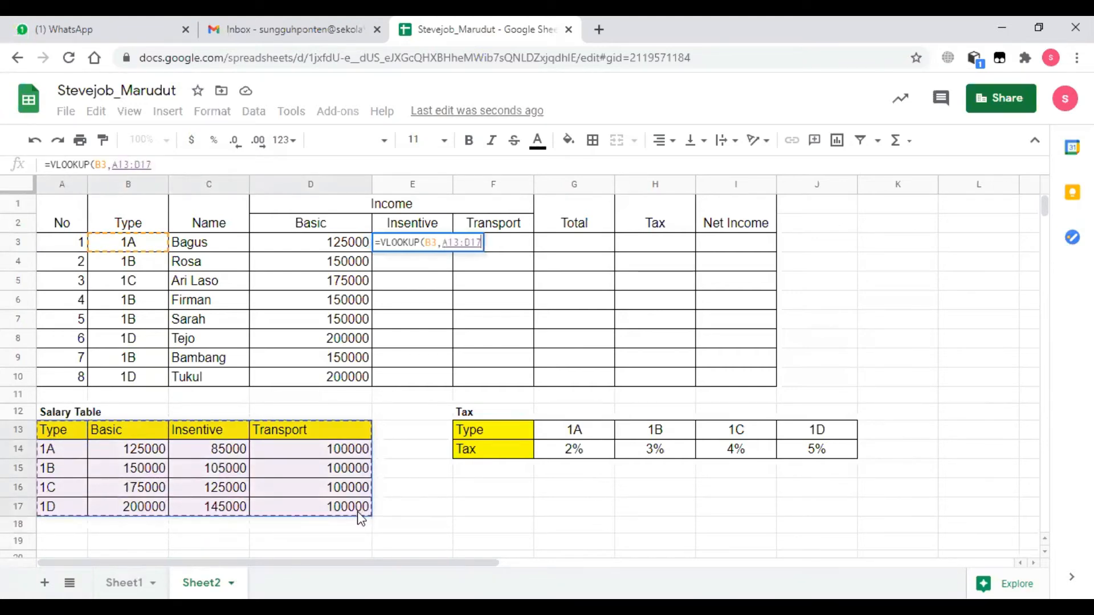
{"action": "left_click", "coordinate": [116, 166]}
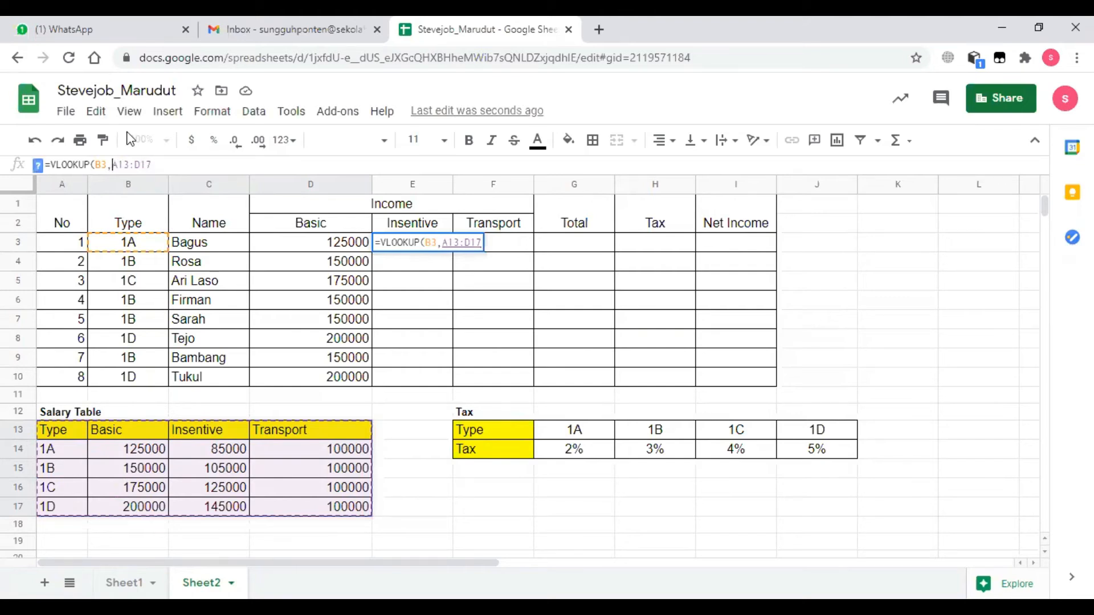
{"action": "key", "text": "F4"}
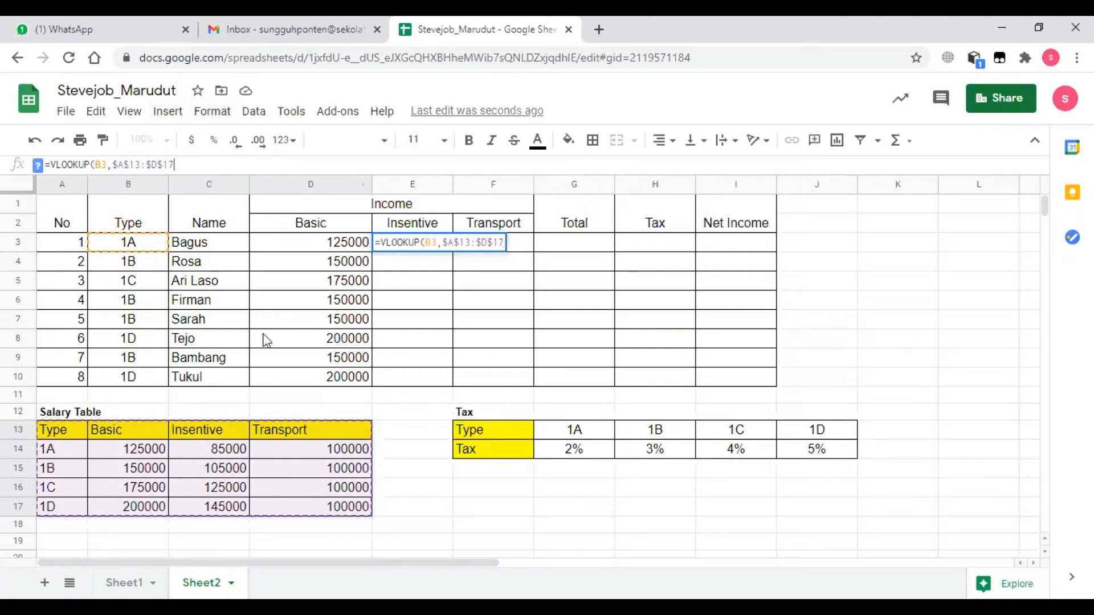
{"action": "type", "text": ","}
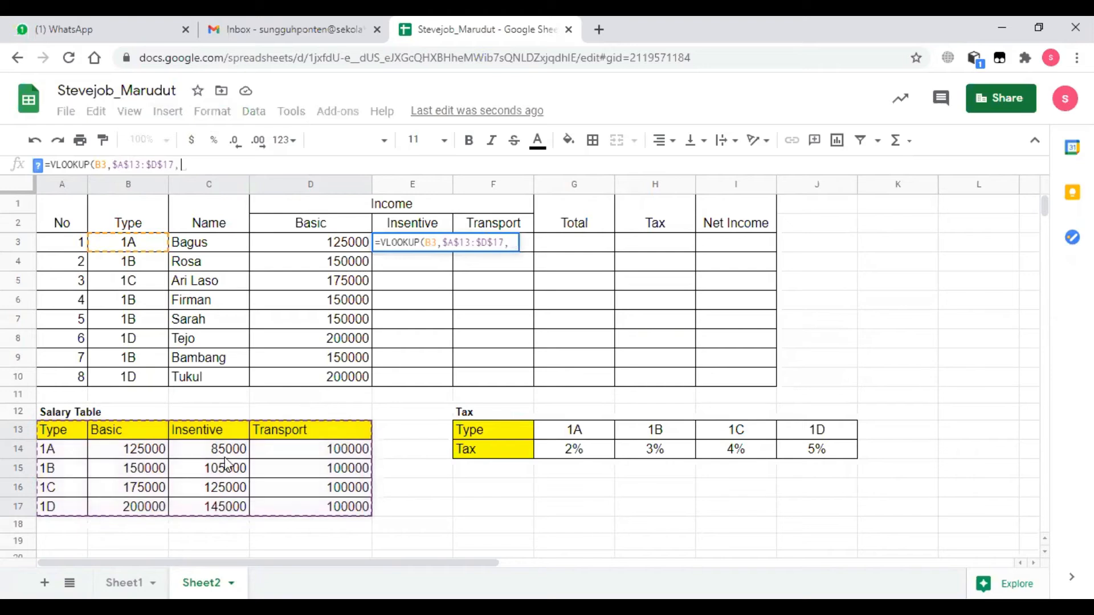
Step: Complete the E3 formula with column index 3 and accept the suggested autofill for the rest of the Insentive column
{"action": "left_click", "coordinate": [114, 430]}
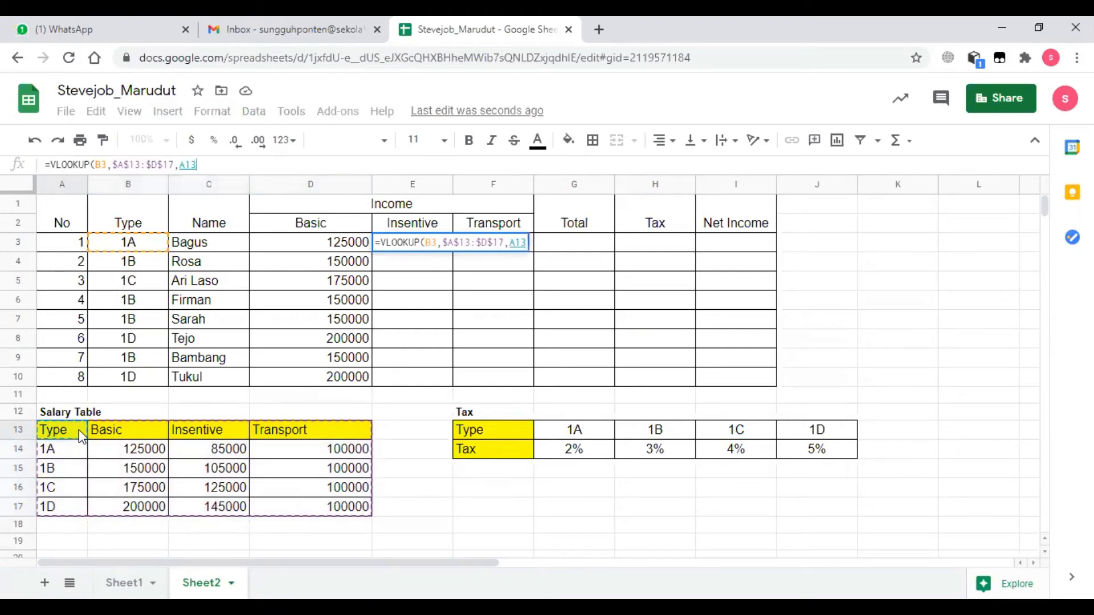
{"action": "left_click", "coordinate": [196, 429]}
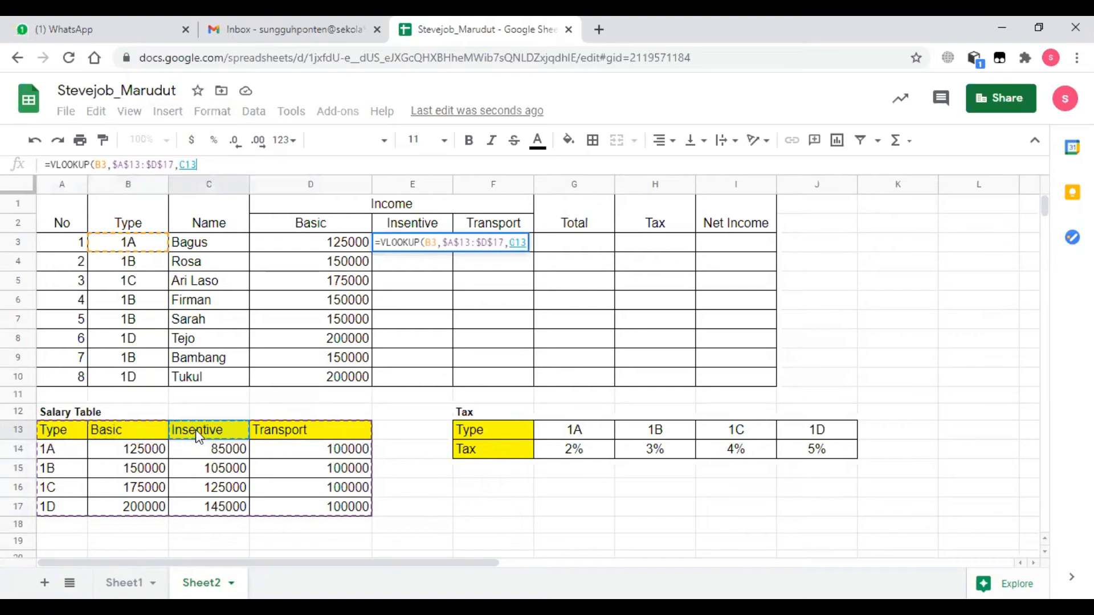
{"action": "key", "text": "BackSpace"}
{"action": "key", "text": "BackSpace"}
{"action": "key", "text": "BackSpace"}
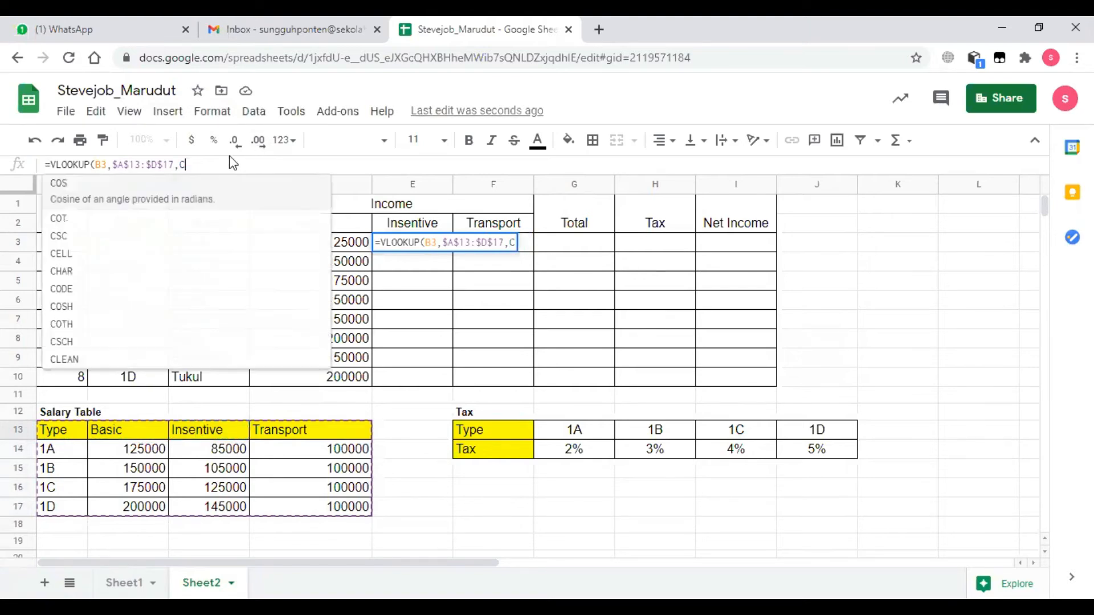
{"action": "type", "text": "3"}
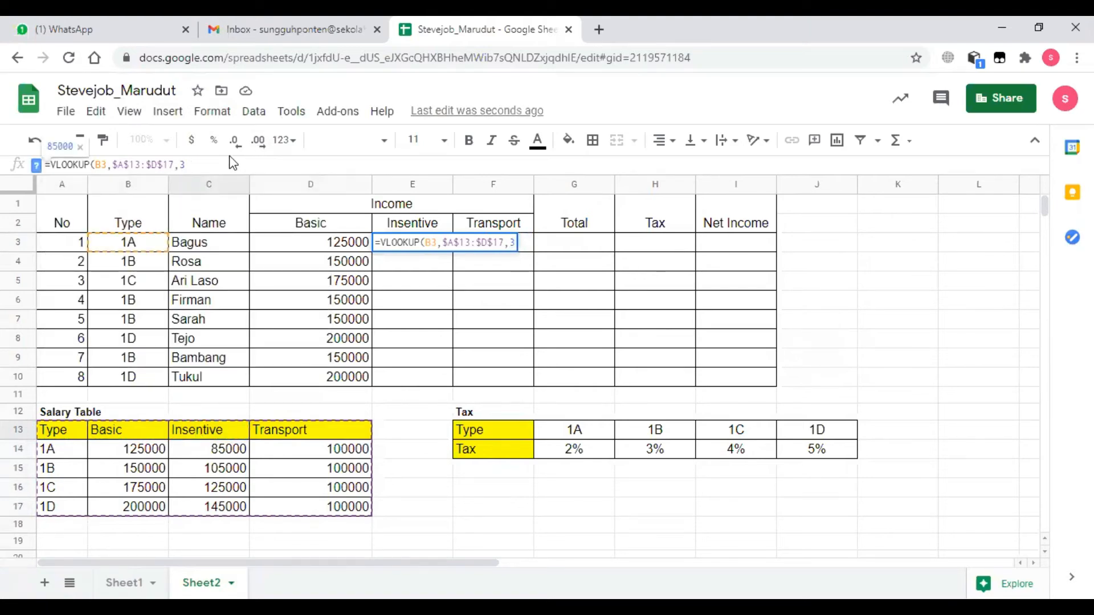
{"action": "type", "text": ")"}
{"action": "key", "text": "Return"}
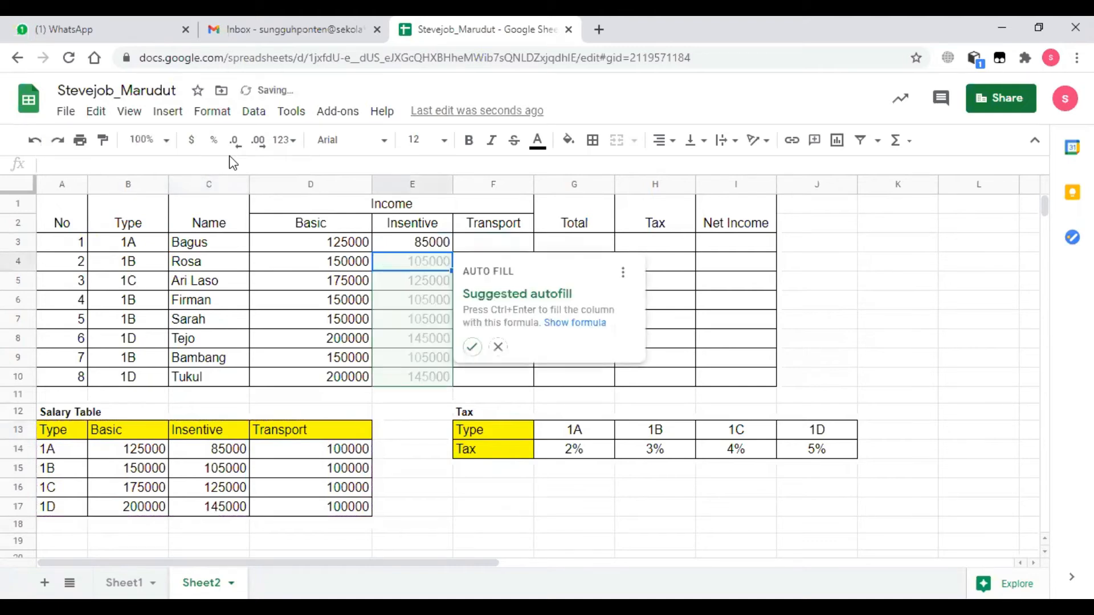
{"action": "left_click", "coordinate": [473, 348]}
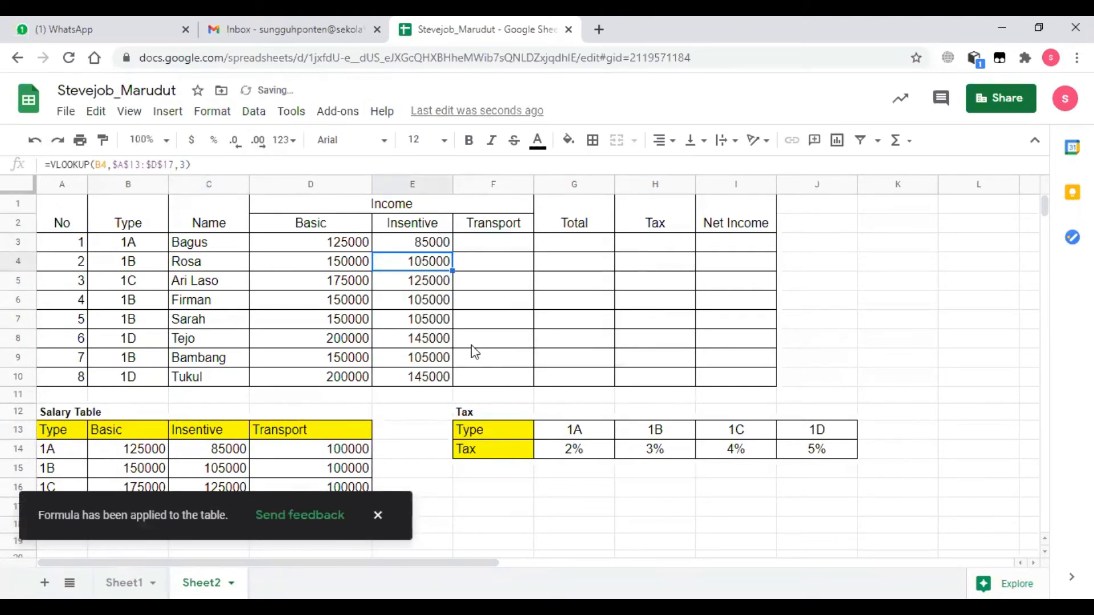
Step: Start a VLOOKUP formula in F3, the first Transport cell
{"action": "double_click", "coordinate": [474, 244]}
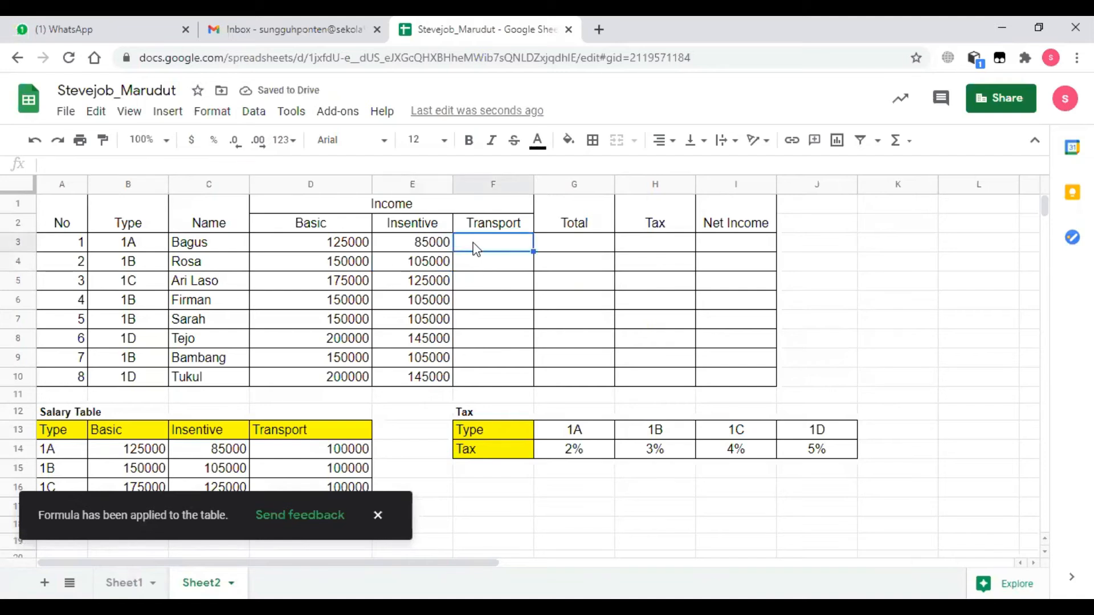
{"action": "type", "text": "="}
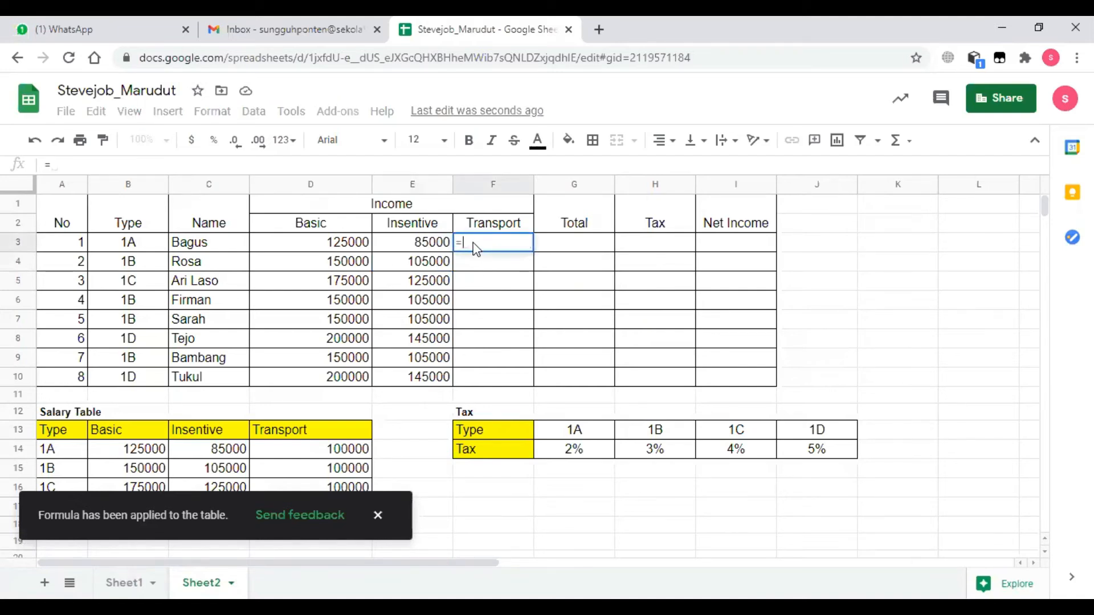
{"action": "type", "text": "vl"}
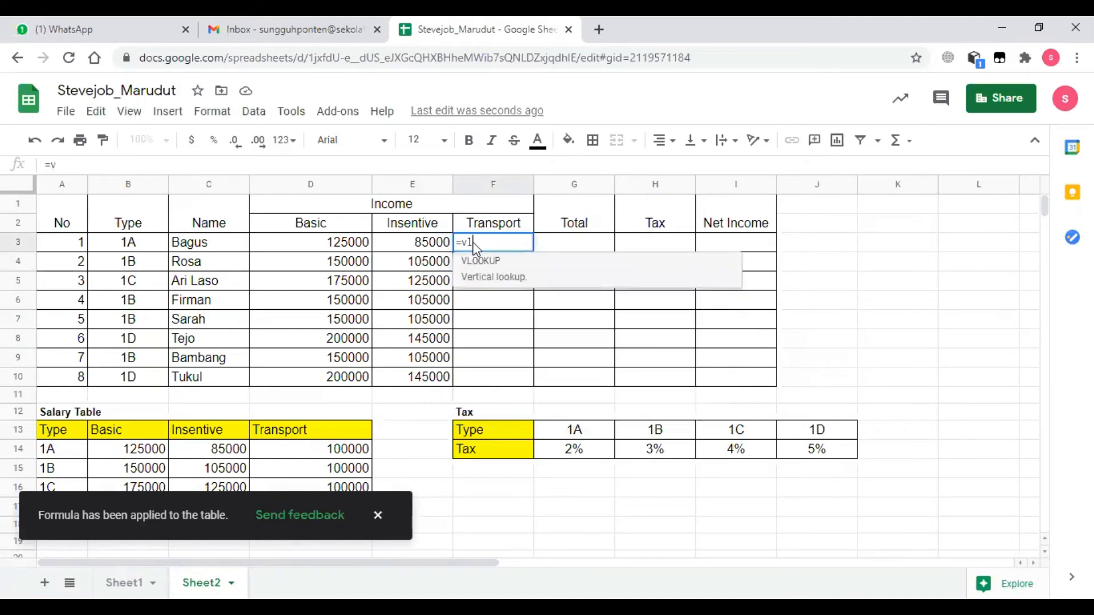
{"action": "type", "text": "ook"}
{"action": "left_click", "coordinate": [470, 273]}
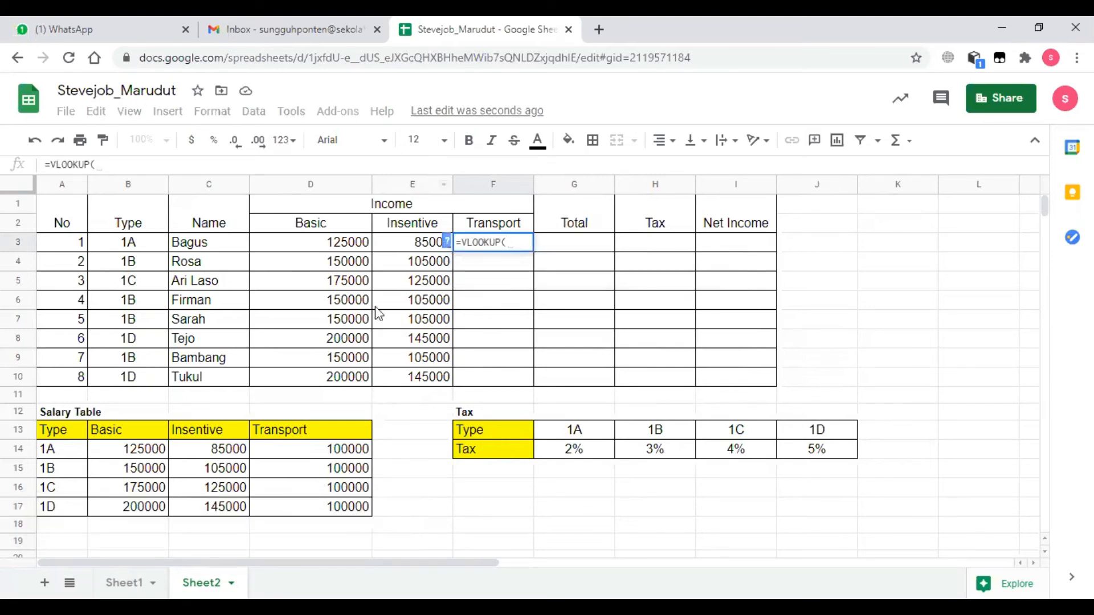
{"action": "left_click_drag", "start_coordinate": [60, 431], "coordinate": [364, 513]}
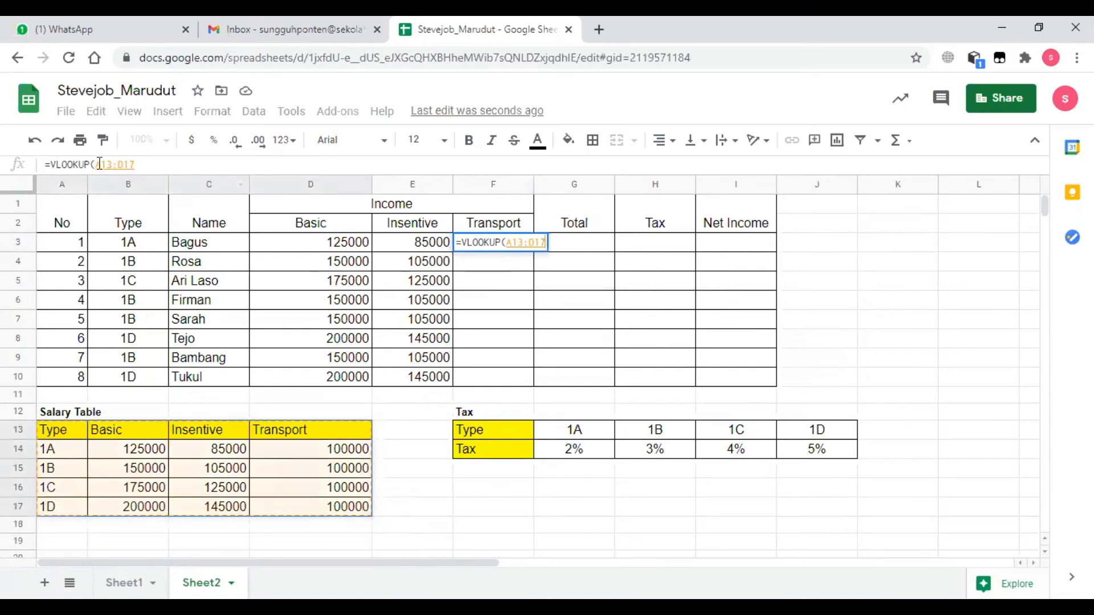
{"action": "key", "text": "BackSpace"}
{"action": "key", "text": "BackSpace"}
{"action": "key", "text": "BackSpace"}
{"action": "key", "text": "BackSpace"}
{"action": "key", "text": "BackSpace"}
{"action": "key", "text": "BackSpace"}
{"action": "key", "text": "BackSpace"}
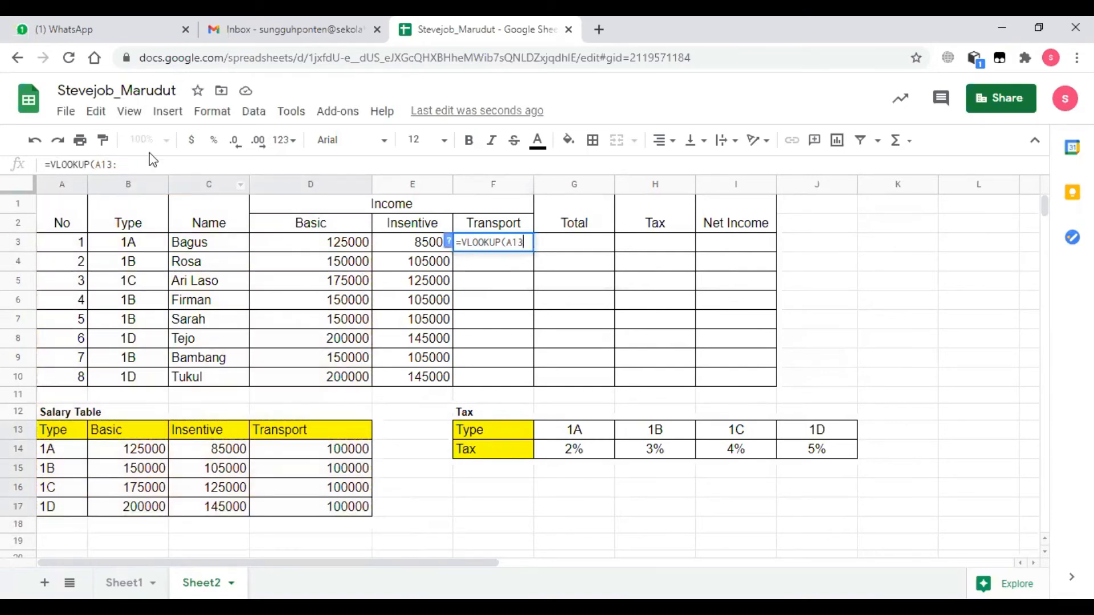
Step: Complete the F3 formula as =VLOOKUP(B3,$A$13:$D$17,4)
{"action": "left_click", "coordinate": [138, 248]}
{"action": "type", "text": ","}
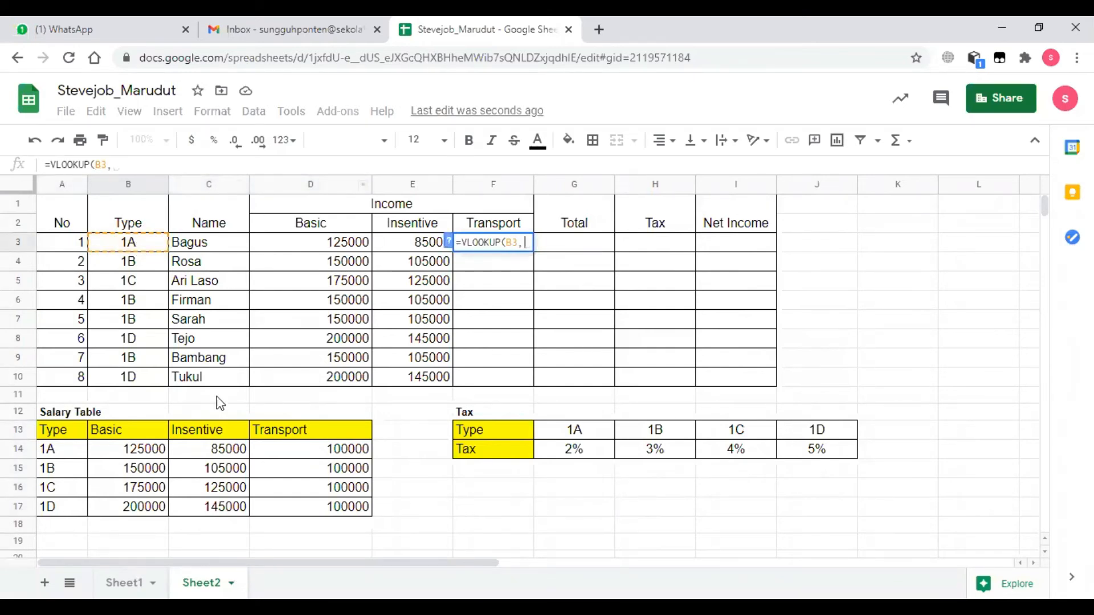
{"action": "left_click", "coordinate": [60, 429]}
{"action": "left_click_drag", "start_coordinate": [174, 503], "coordinate": [363, 522]}
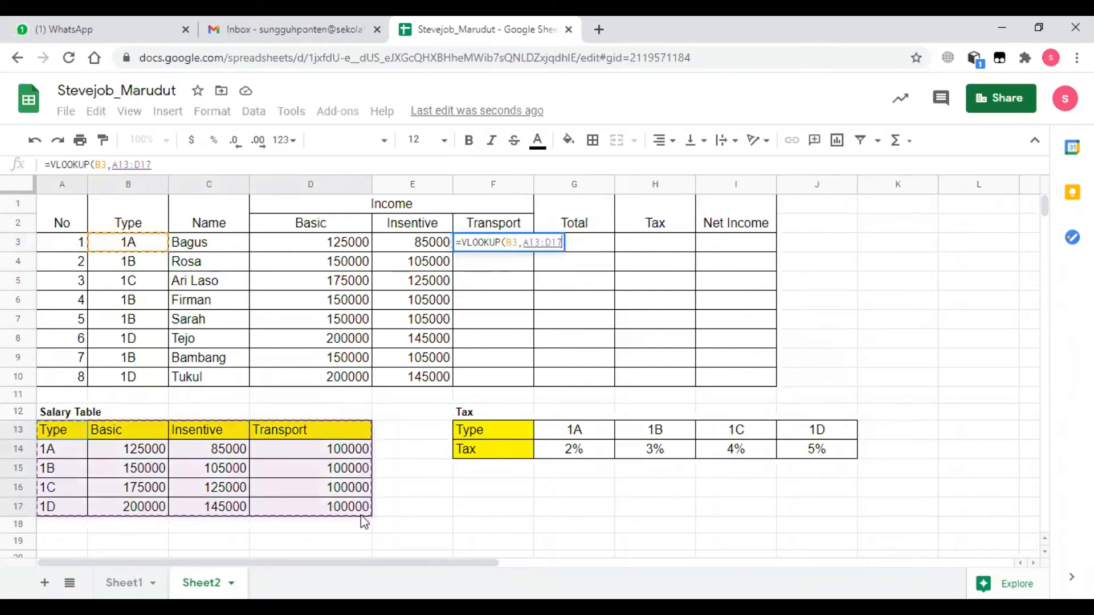
{"action": "left_click", "coordinate": [115, 166]}
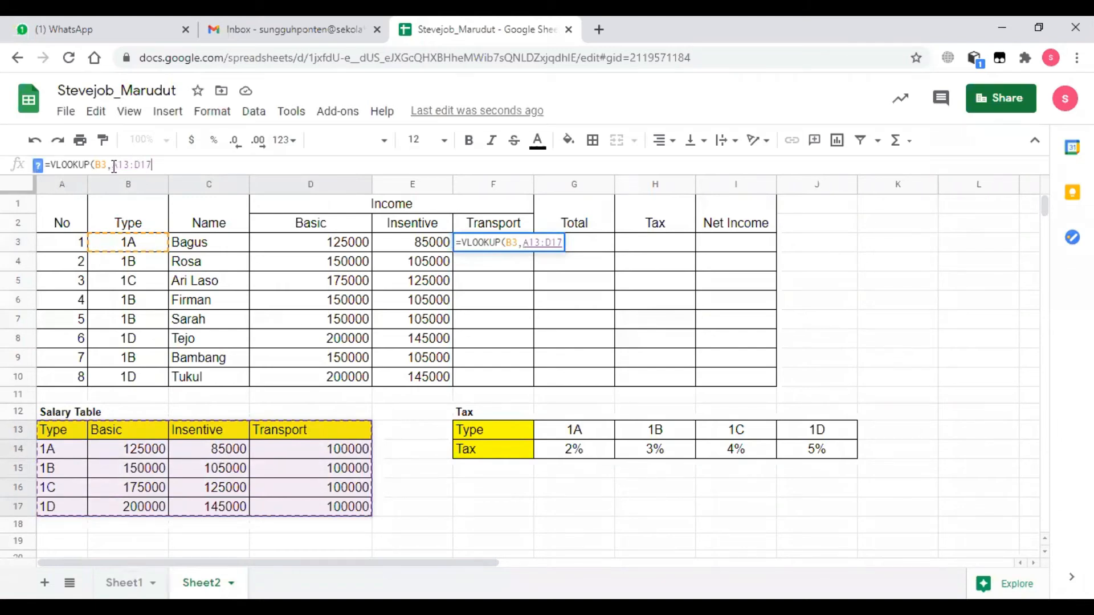
{"action": "key", "text": "F4"}
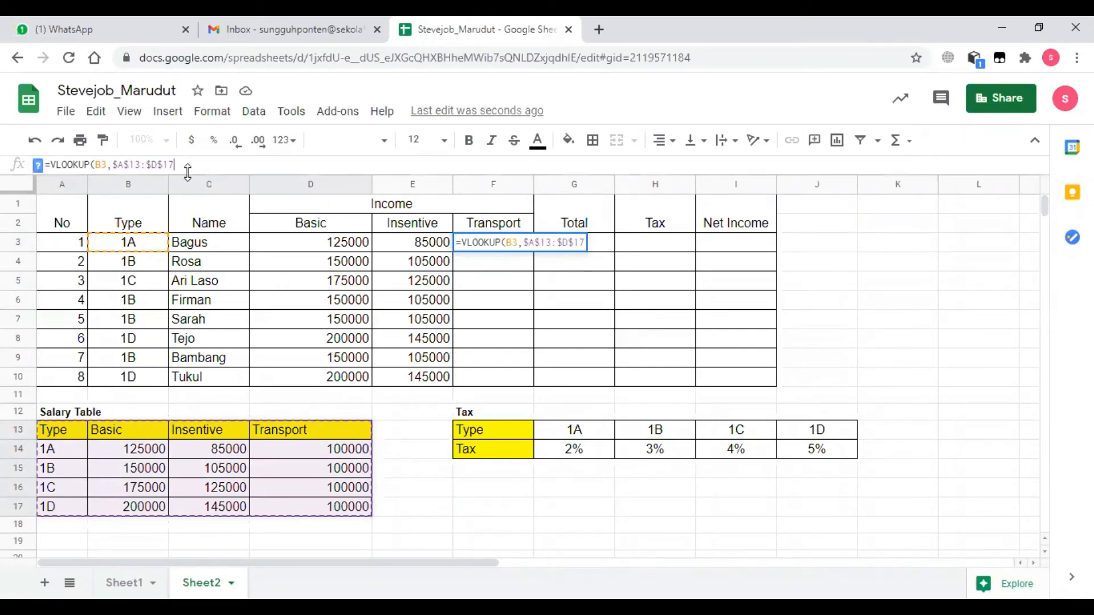
{"action": "type", "text": ","}
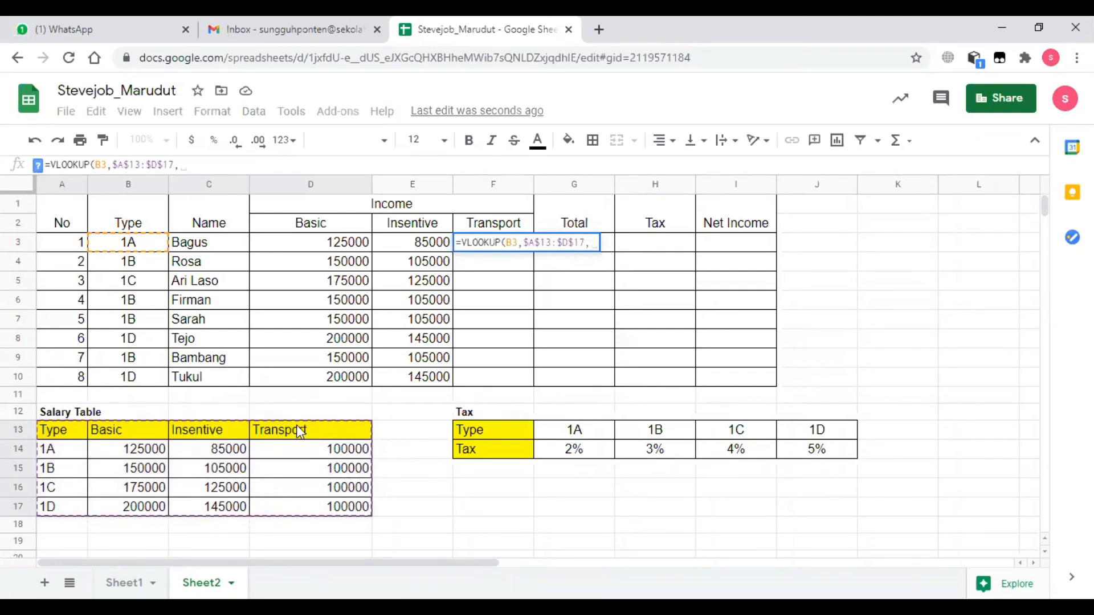
{"action": "type", "text": "4"}
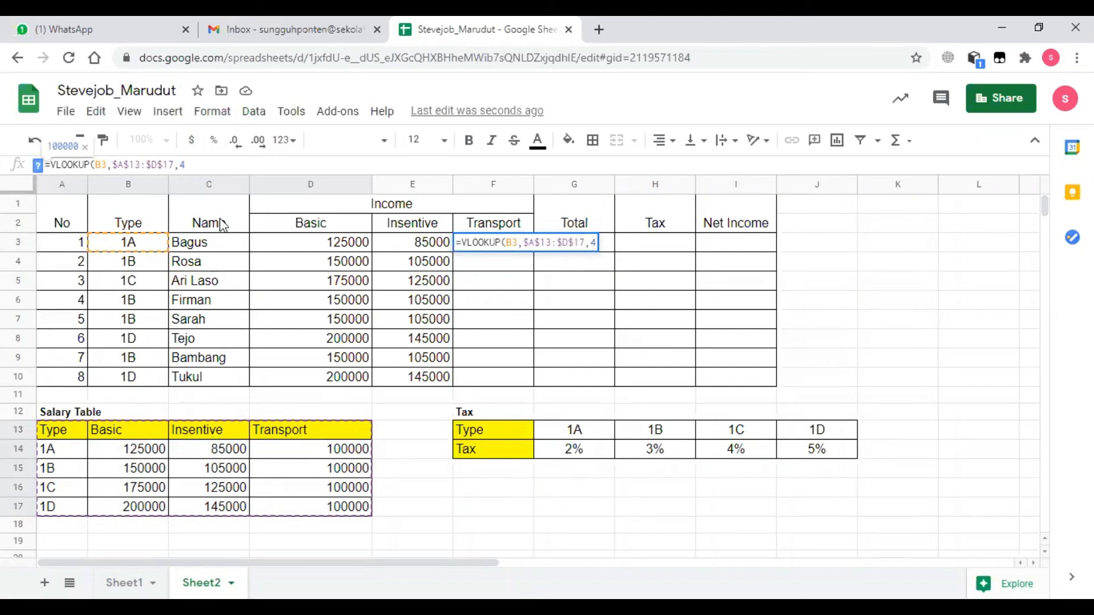
{"action": "type", "text": ")"}
{"action": "key", "text": "Return"}
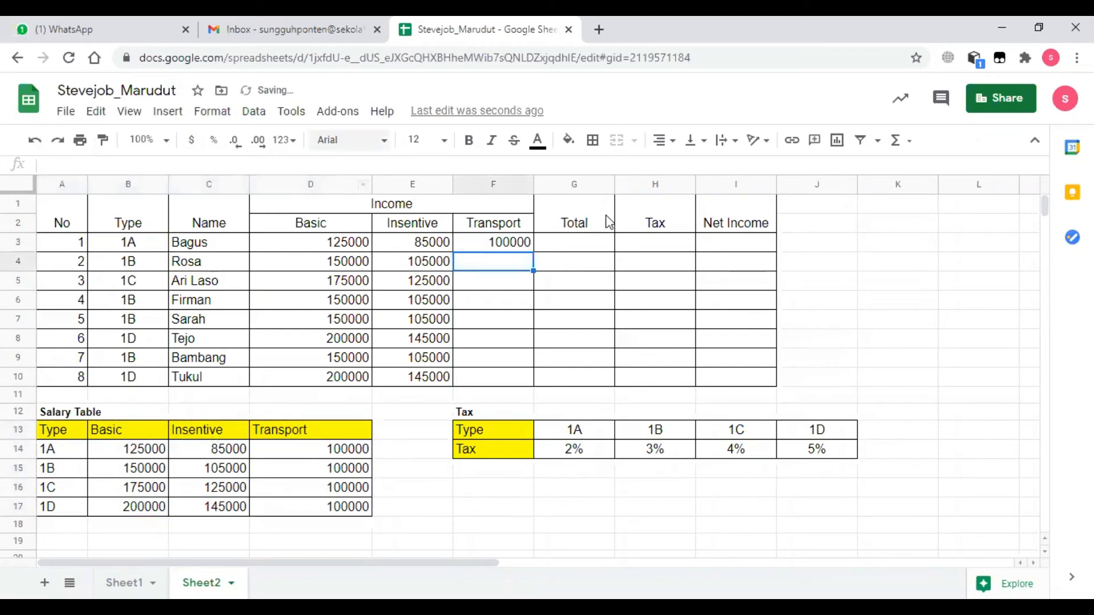
Step: Fill the F3 formula down through F10 for the remaining employees' Transport amounts
{"action": "left_click", "coordinate": [519, 243]}
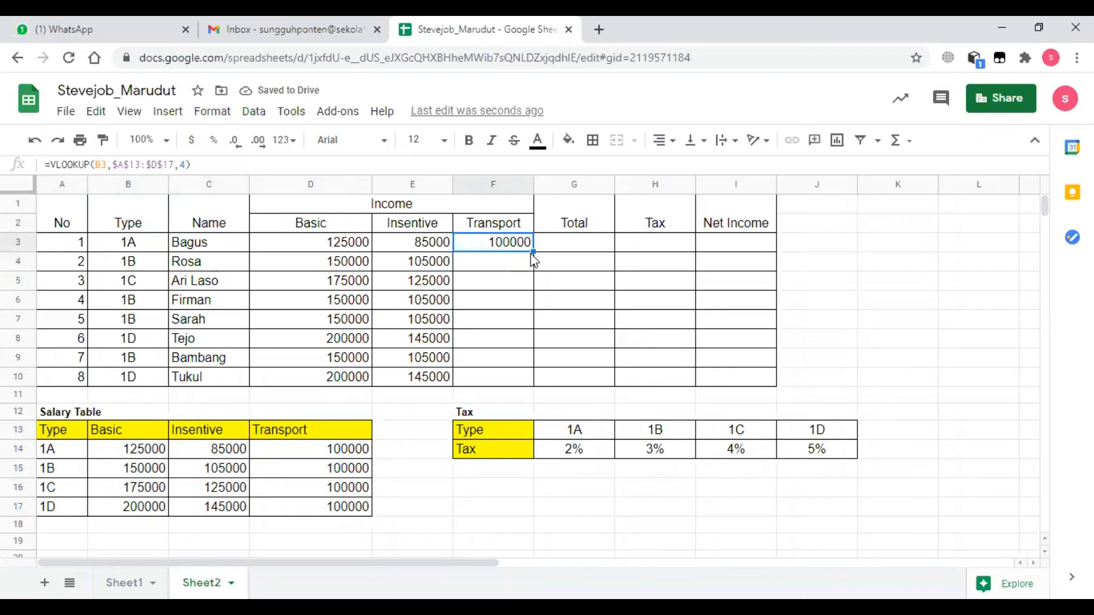
{"action": "left_click_drag", "start_coordinate": [531, 253], "coordinate": [516, 389]}
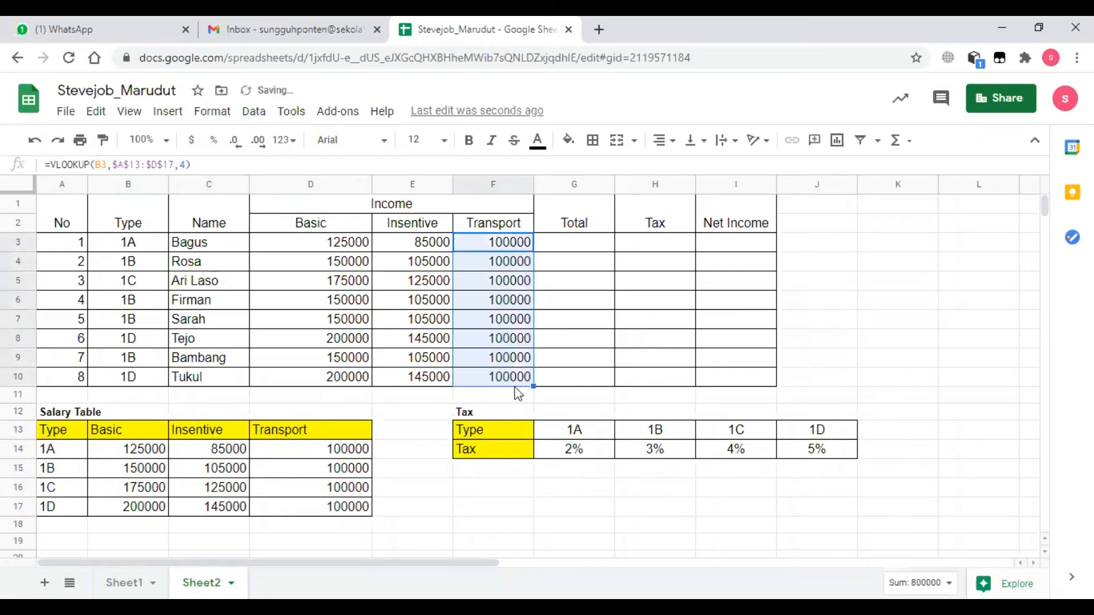
{"action": "left_click", "coordinate": [929, 344]}
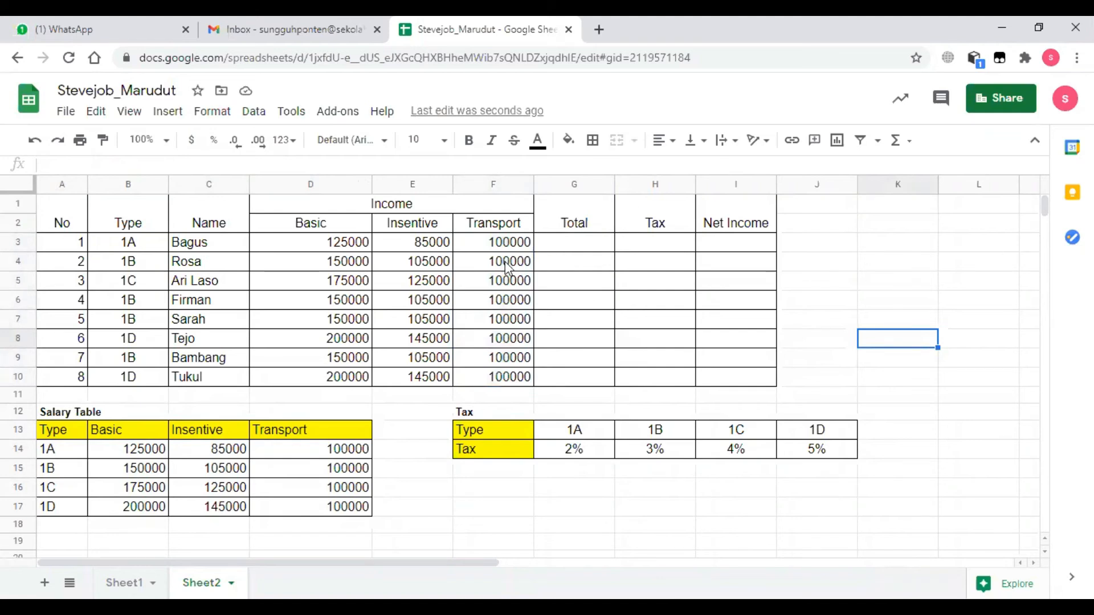
Step: Start a SUM formula in G3, the first Total cell
{"action": "left_click", "coordinate": [561, 243]}
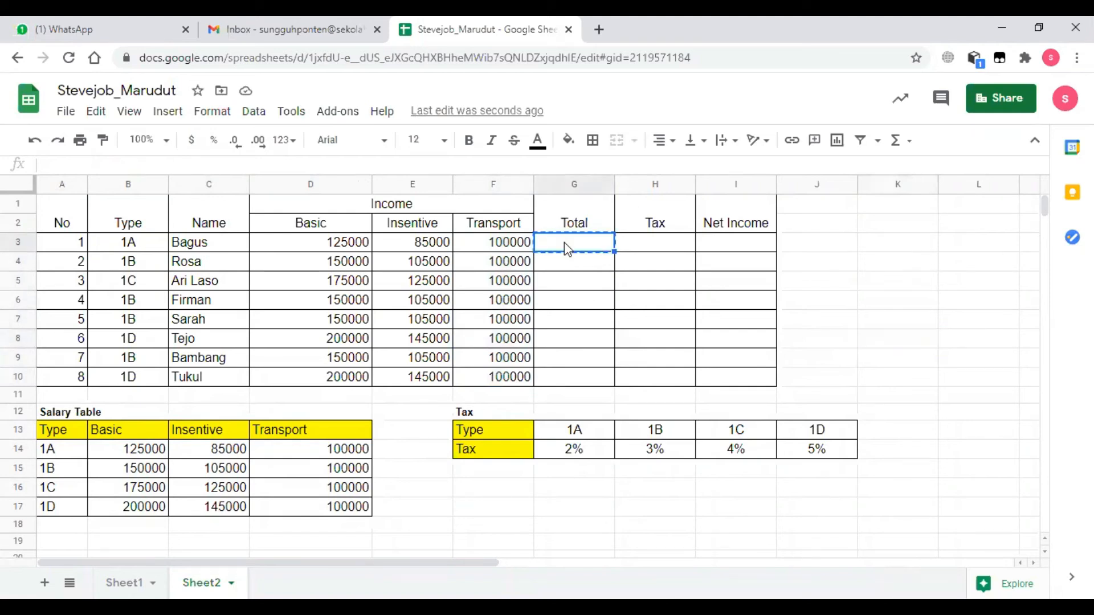
{"action": "double_click", "coordinate": [565, 239]}
{"action": "type", "text": "="}
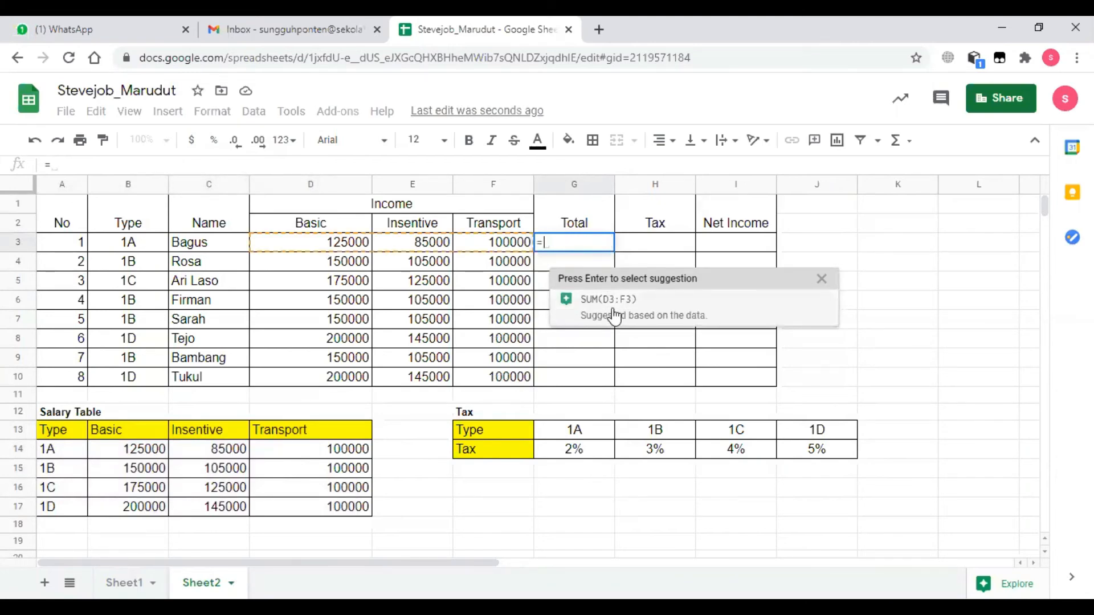
{"action": "left_click_drag", "start_coordinate": [325, 241], "coordinate": [491, 254]}
{"action": "key", "text": "BackSpace"}
{"action": "key", "text": "BackSpace"}
{"action": "key", "text": "BackSpace"}
{"action": "key", "text": "BackSpace"}
{"action": "key", "text": "BackSpace"}
{"action": "type", "text": "sum"}
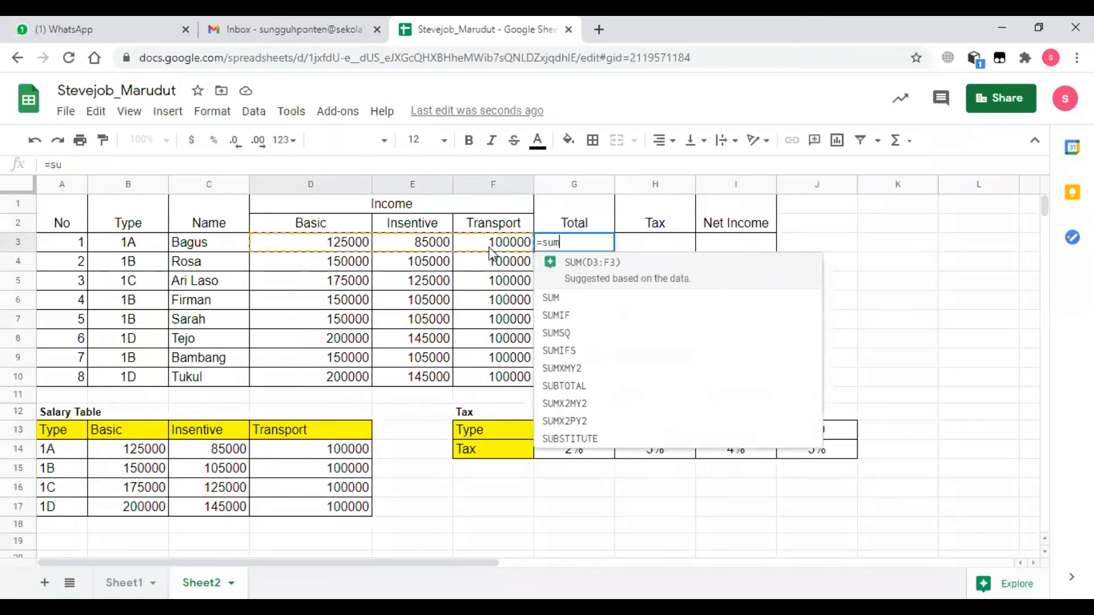
Step: Complete the G3 formula with range D3:F3 and accept the suggested autofill for the rest of the Total column
{"action": "type", "text": "("}
{"action": "left_click_drag", "start_coordinate": [319, 239], "coordinate": [496, 244]}
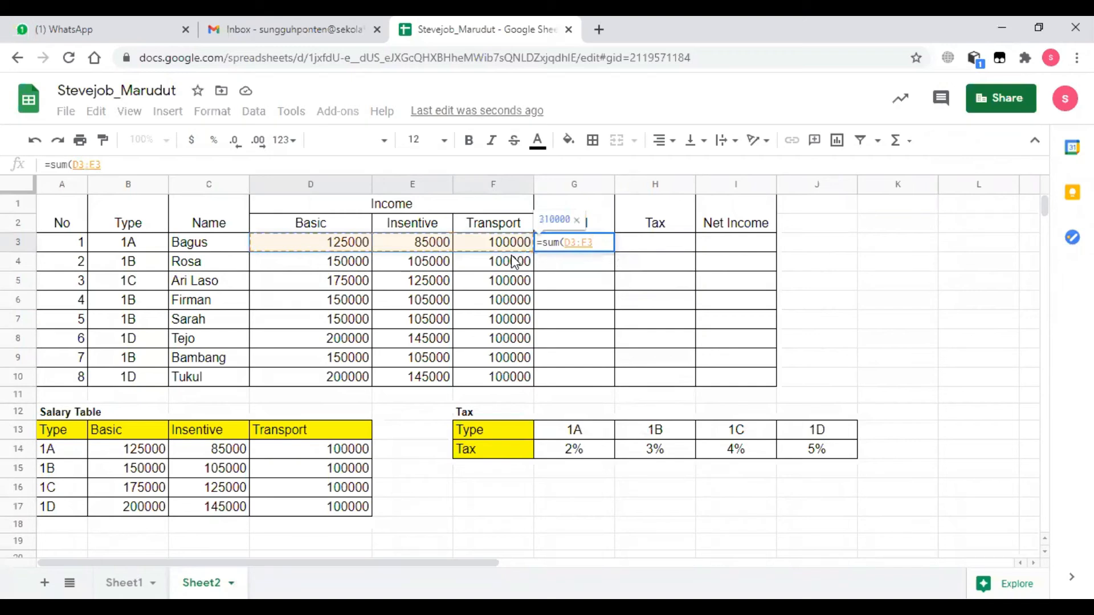
{"action": "key", "text": "Return"}
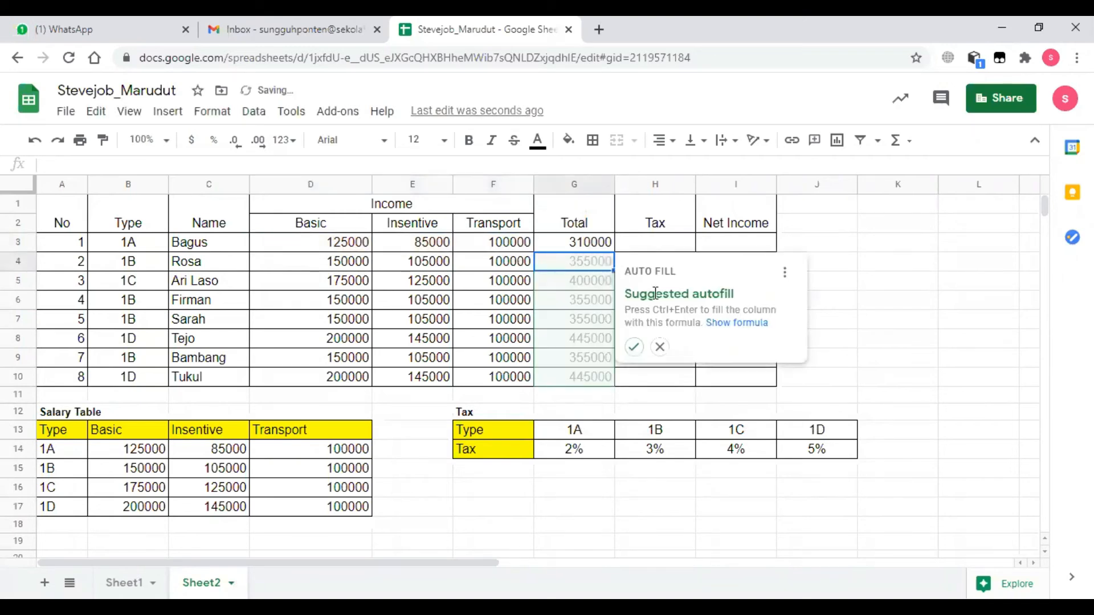
{"action": "left_click", "coordinate": [634, 346]}
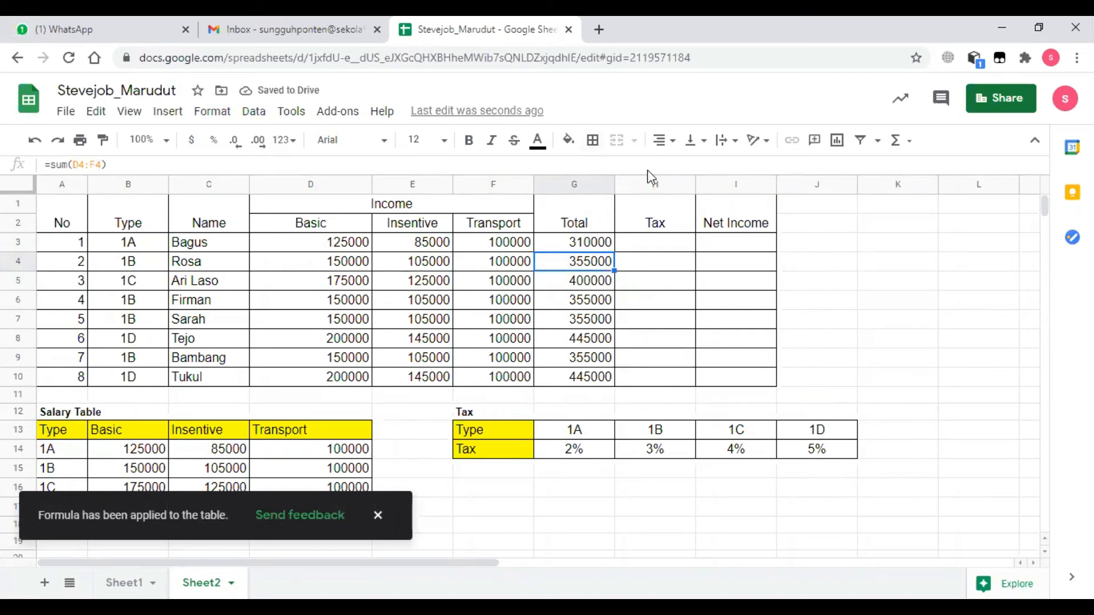
{"action": "left_click", "coordinate": [653, 246]}
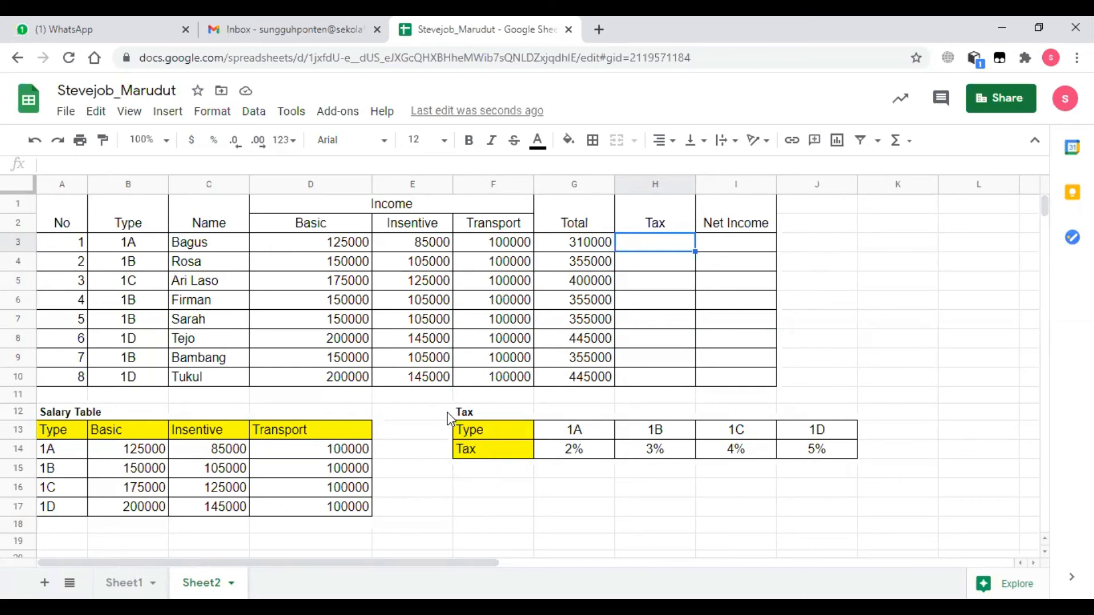
{"action": "left_click", "coordinate": [892, 474]}
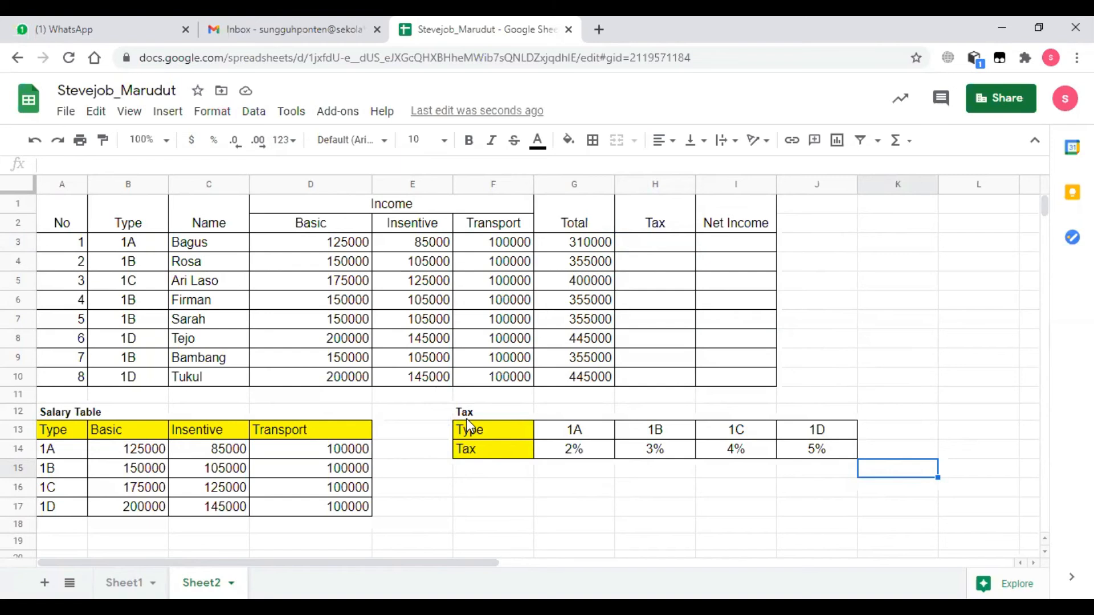
{"action": "left_click", "coordinate": [935, 379]}
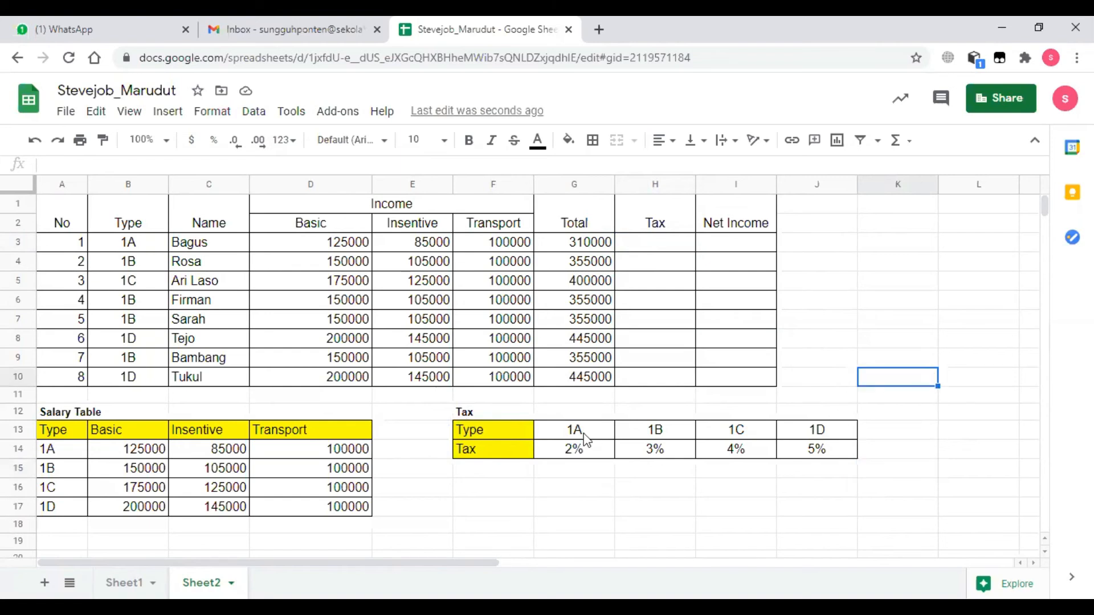
{"action": "left_click_drag", "start_coordinate": [478, 414], "coordinate": [854, 464]}
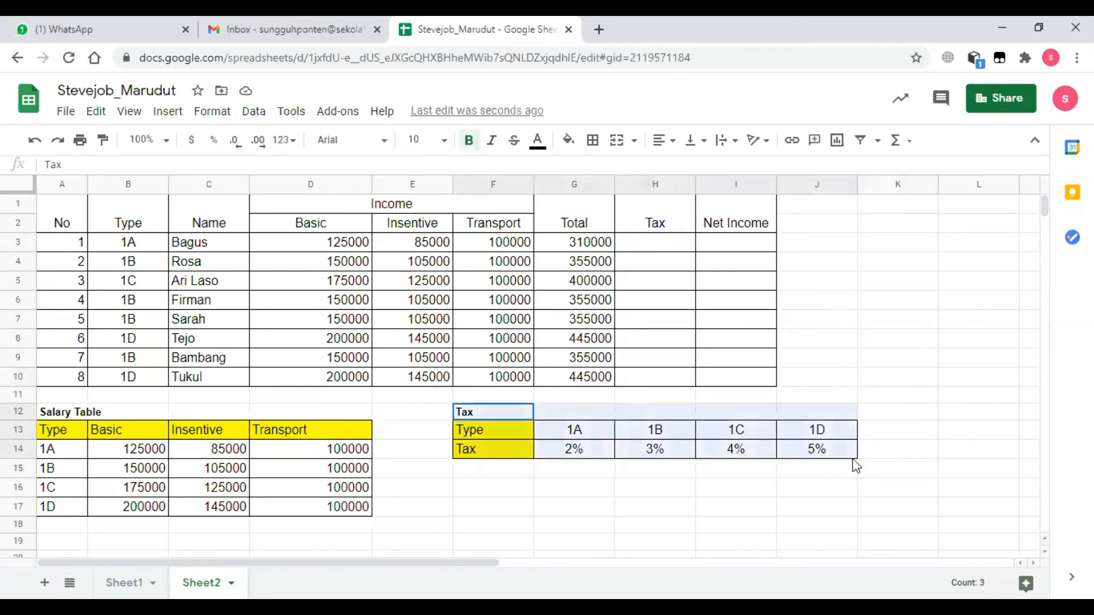
{"action": "left_click", "coordinate": [961, 395]}
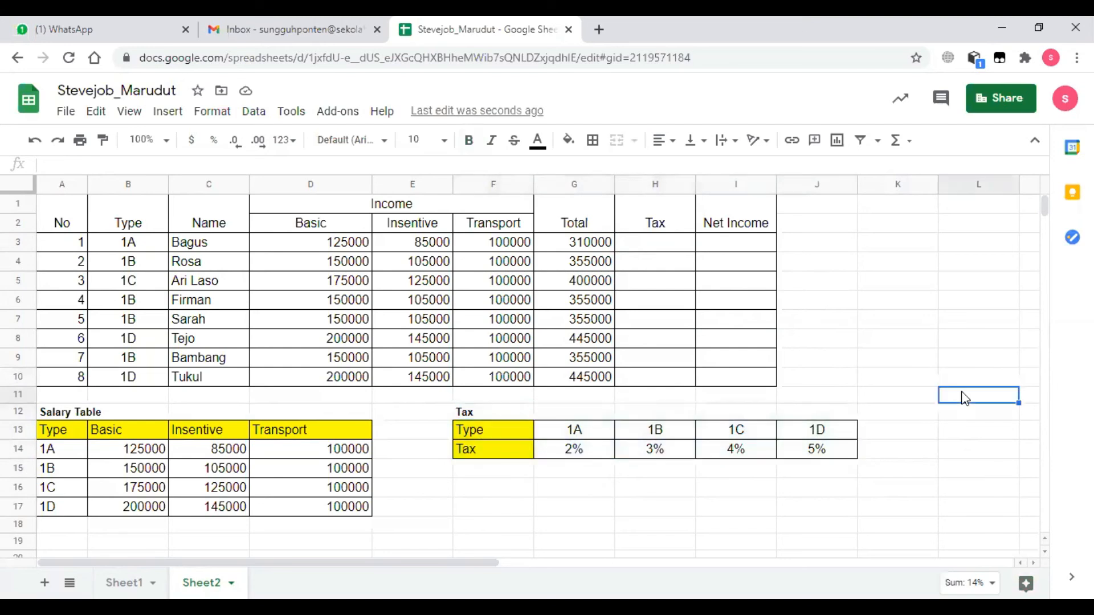
Step: Start an HLOOKUP formula in H3, the first Tax cell, with lookup value B3 and the Tax table range F13:J14
{"action": "double_click", "coordinate": [661, 247]}
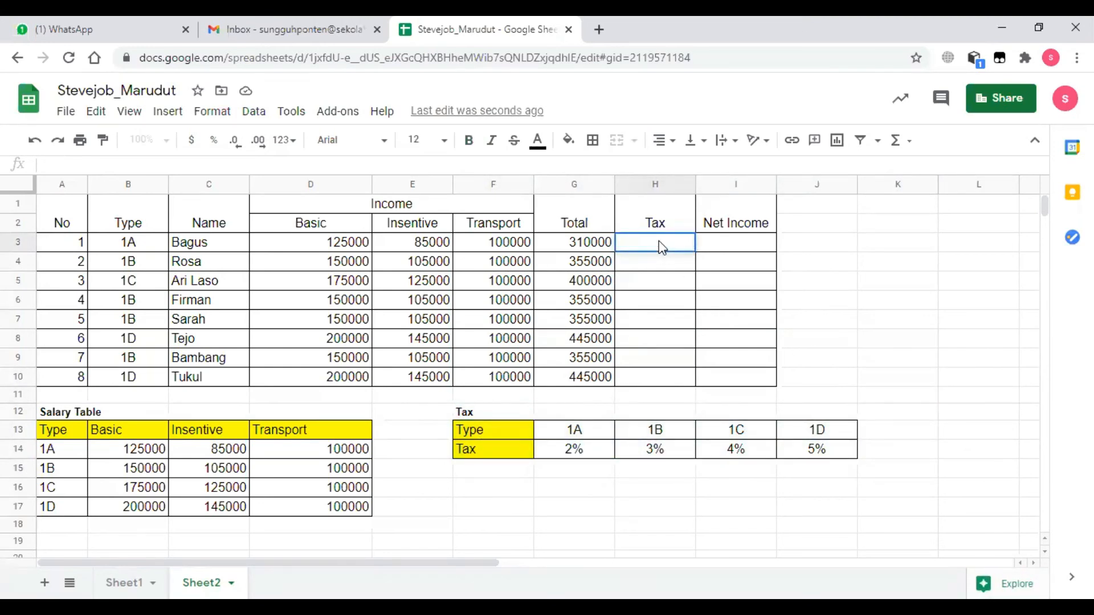
{"action": "type", "text": "="}
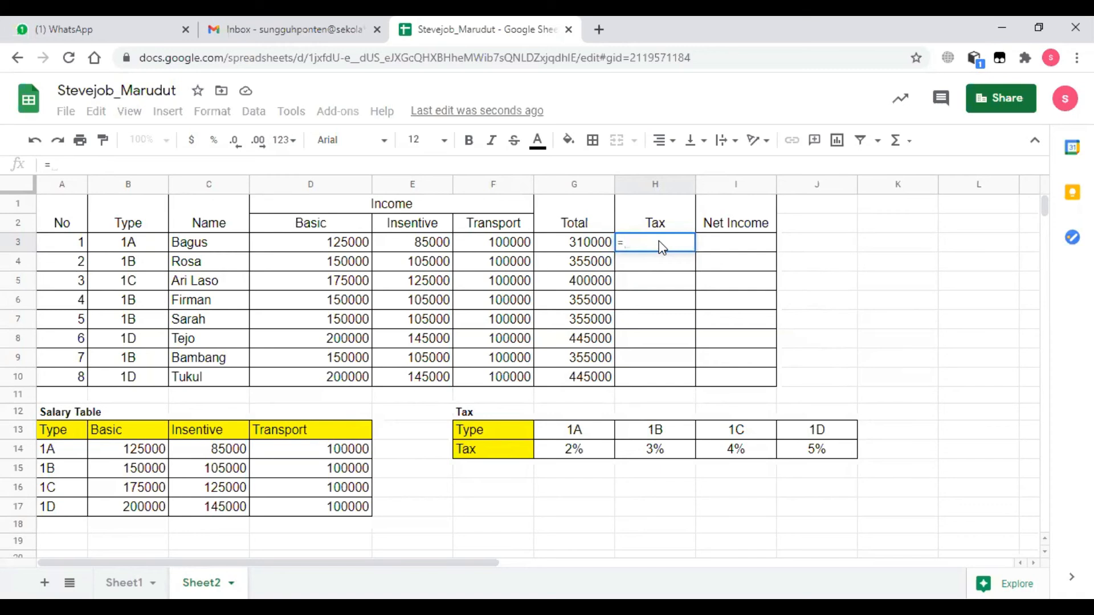
{"action": "type", "text": "hloo"}
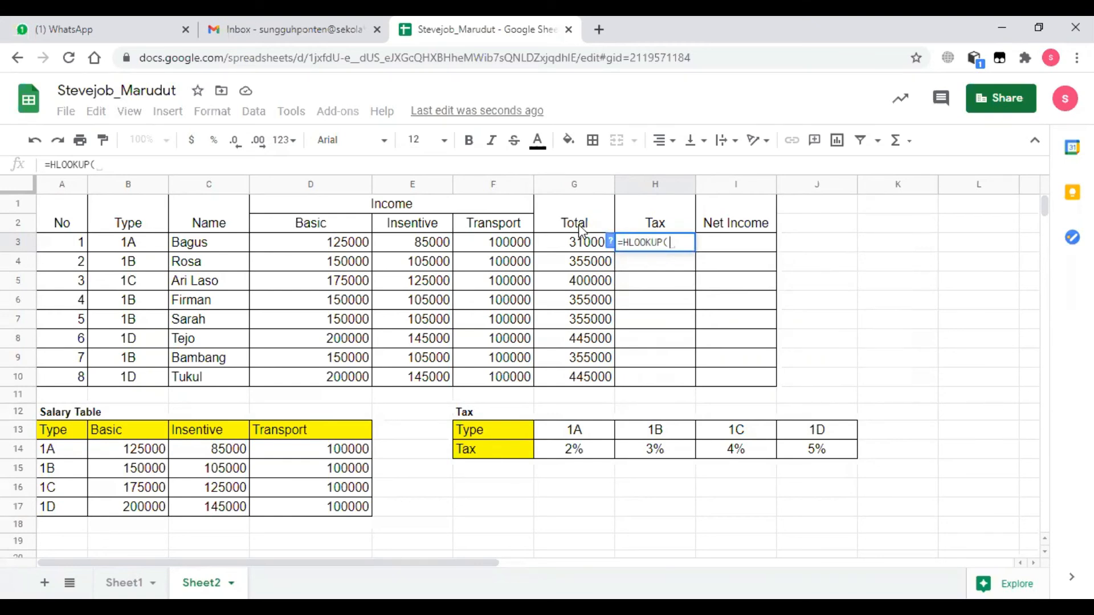
{"action": "left_click", "coordinate": [138, 241]}
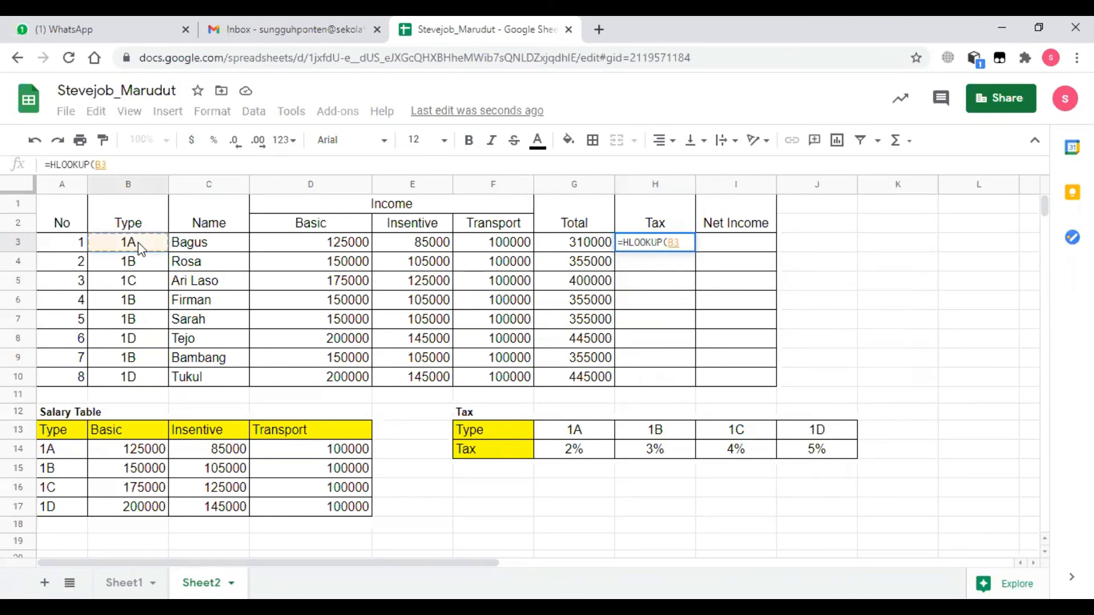
{"action": "type", "text": ","}
{"action": "left_click_drag", "start_coordinate": [493, 436], "coordinate": [835, 453]}
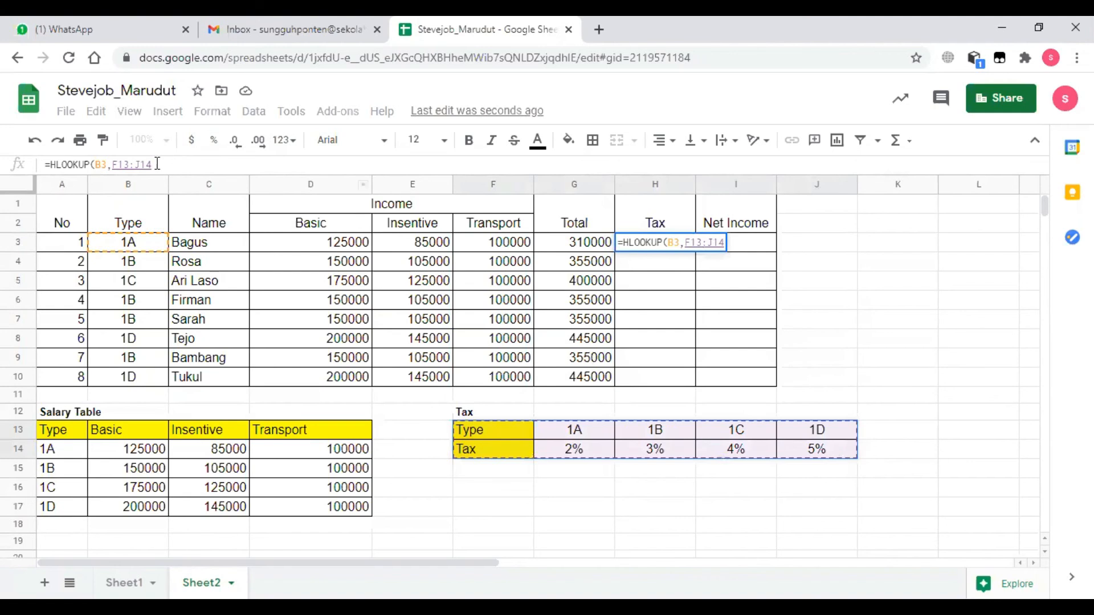
Step: Complete the H3 formula as =HLOOKUP(B3,$F$13:$J$14,2) and fill it down through H10
{"action": "left_click", "coordinate": [688, 245]}
{"action": "key", "text": "F4"}
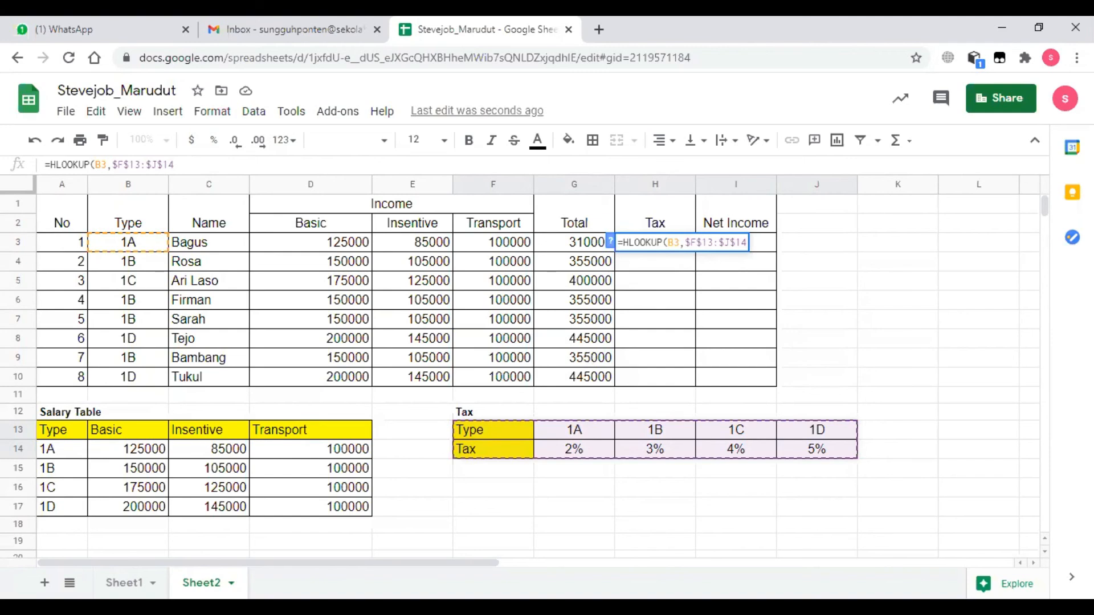
{"action": "type", "text": ","}
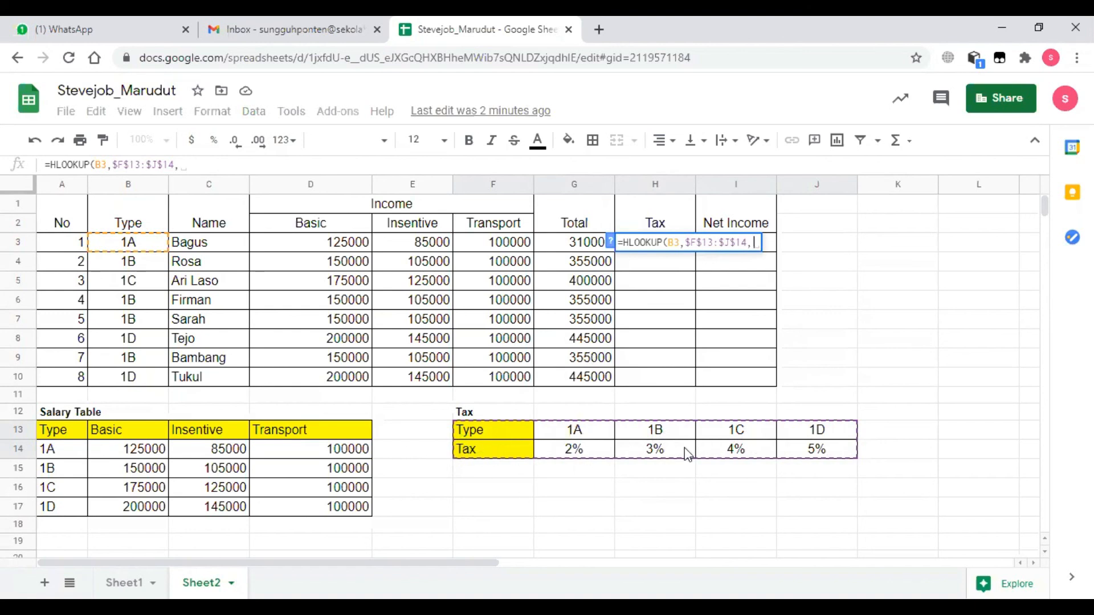
{"action": "type", "text": "2)"}
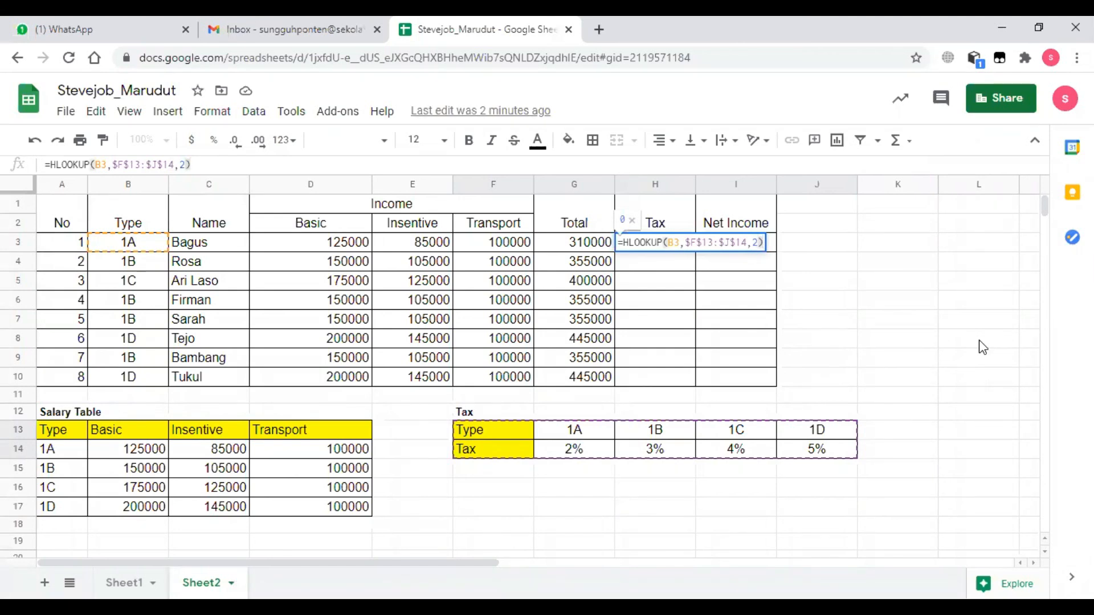
{"action": "key", "text": "Return"}
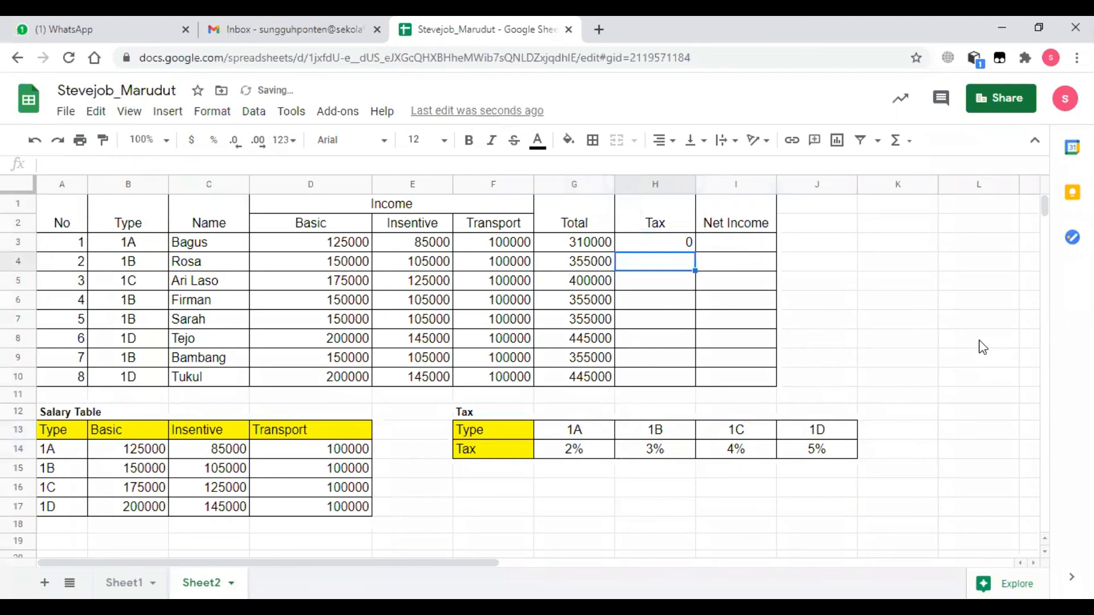
{"action": "left_click", "coordinate": [650, 244]}
{"action": "left_click_drag", "start_coordinate": [695, 251], "coordinate": [696, 386]}
Step: Multiply the H3 lookup by the Total in G3 and fill the revised formula down through H10
{"action": "left_click", "coordinate": [676, 246]}
{"action": "double_click", "coordinate": [677, 246]}
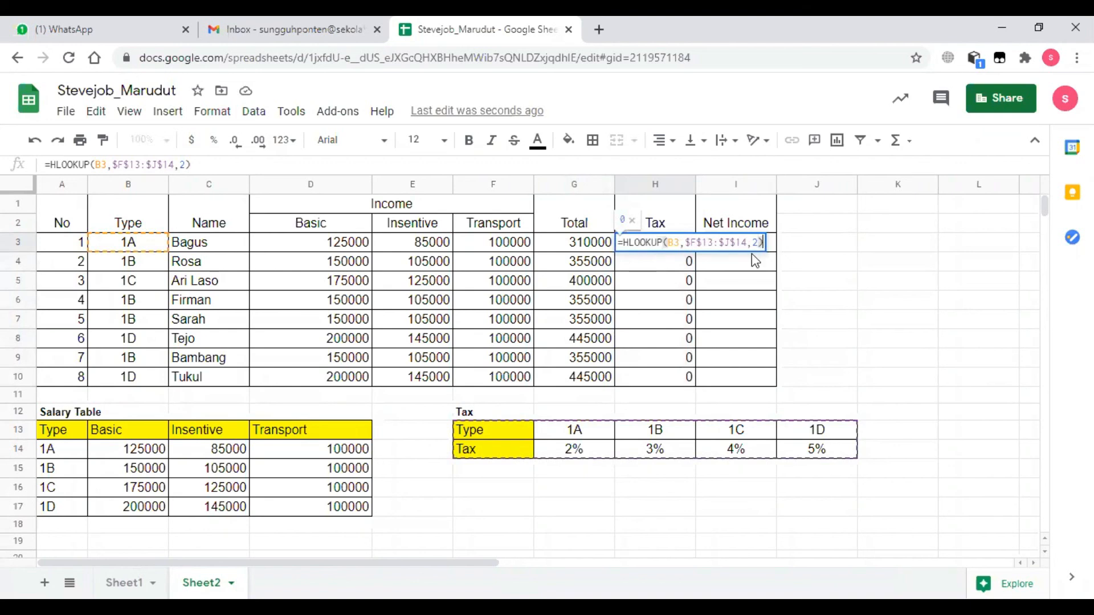
{"action": "type", "text": "8"}
{"action": "key", "text": "BackSpace"}
{"action": "type", "text": "*"}
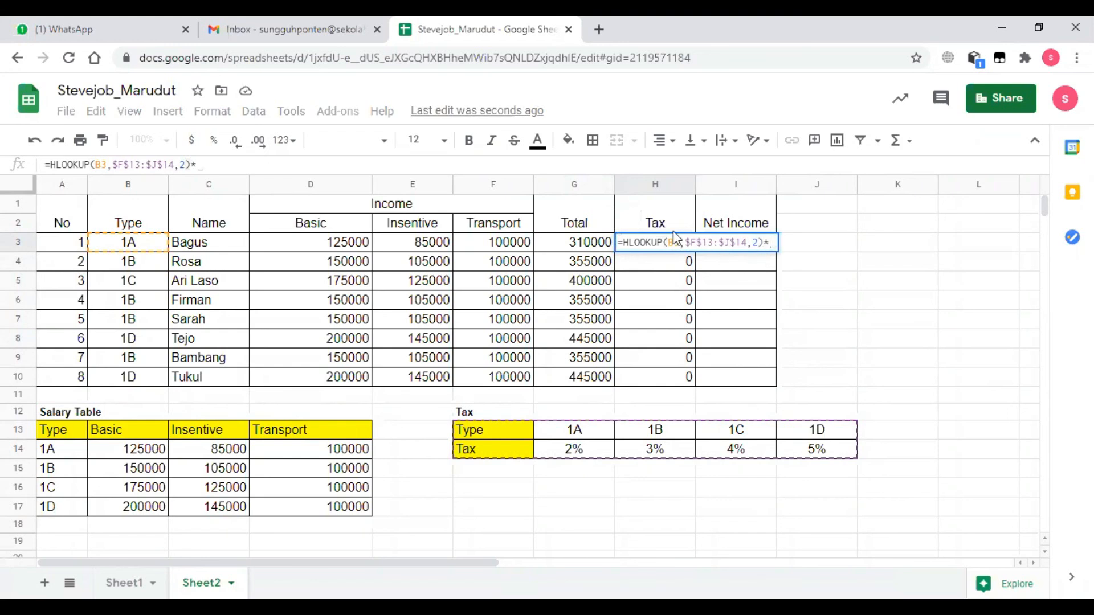
{"action": "left_click", "coordinate": [589, 242]}
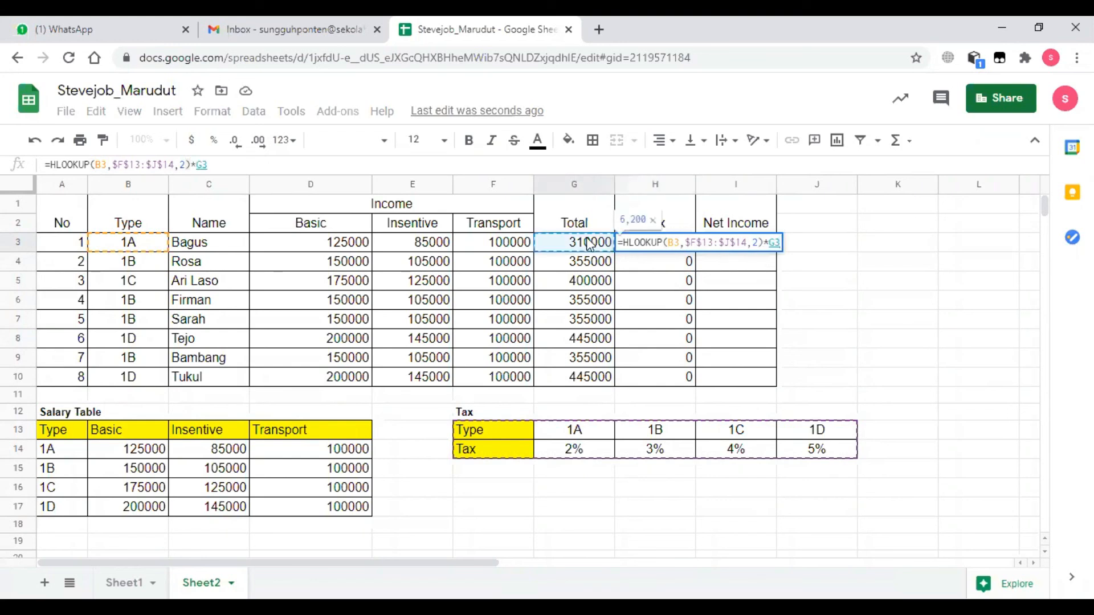
{"action": "key", "text": "Return"}
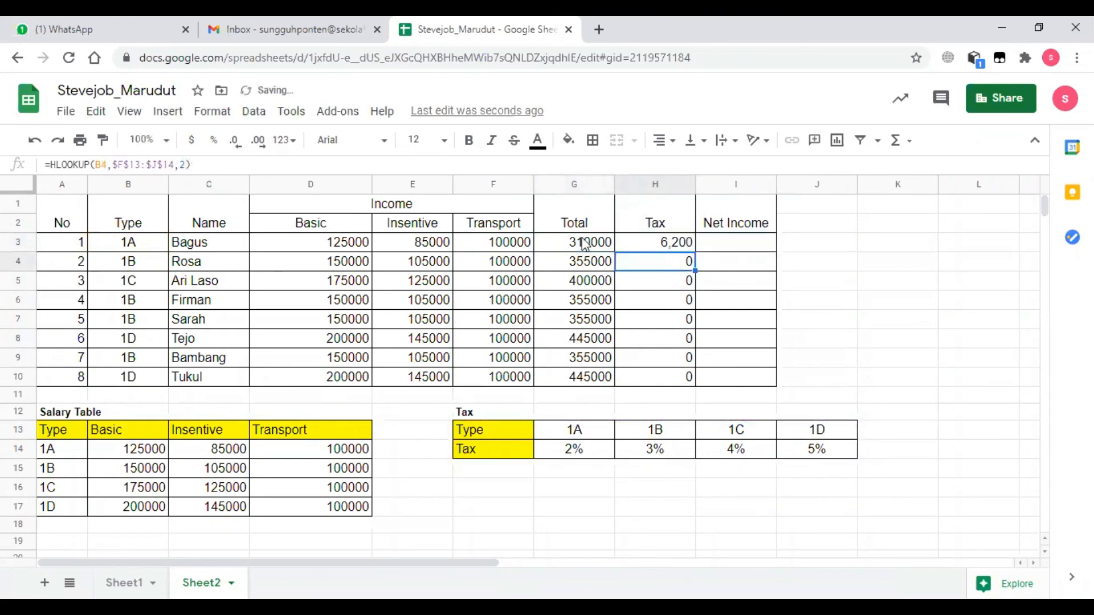
{"action": "left_click", "coordinate": [664, 242]}
{"action": "left_click_drag", "start_coordinate": [693, 249], "coordinate": [691, 387]}
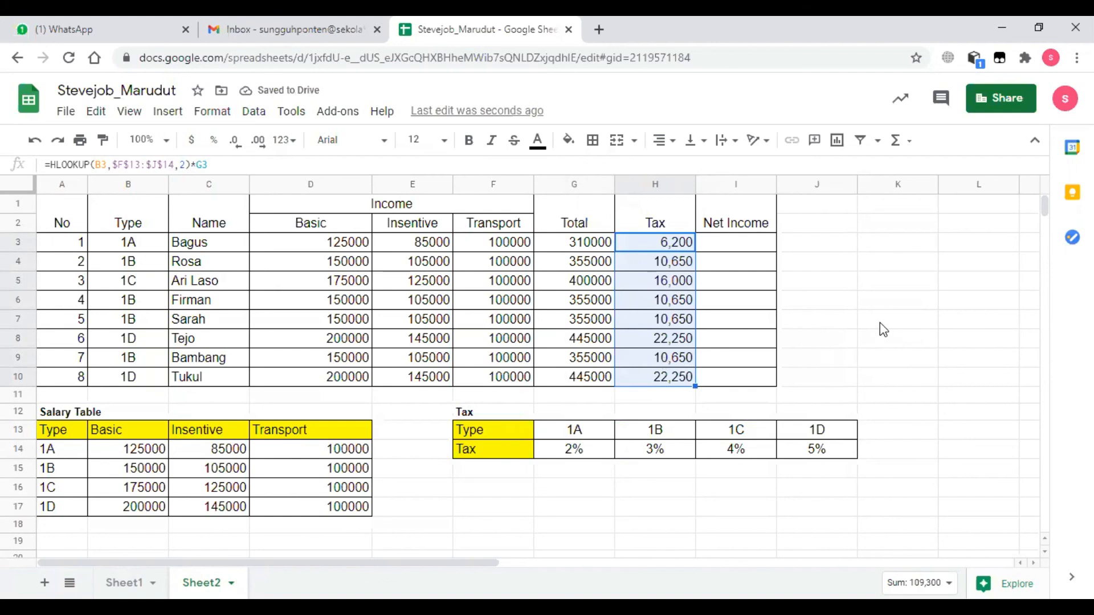
{"action": "left_click", "coordinate": [726, 246]}
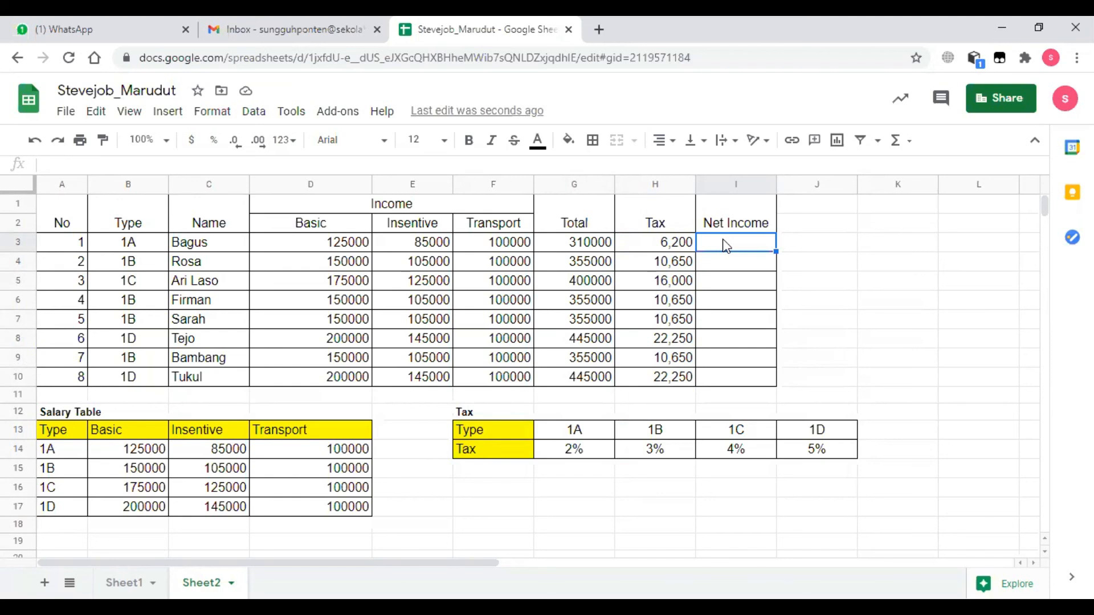
{"action": "left_click", "coordinate": [582, 249]}
{"action": "left_click", "coordinate": [649, 251]}
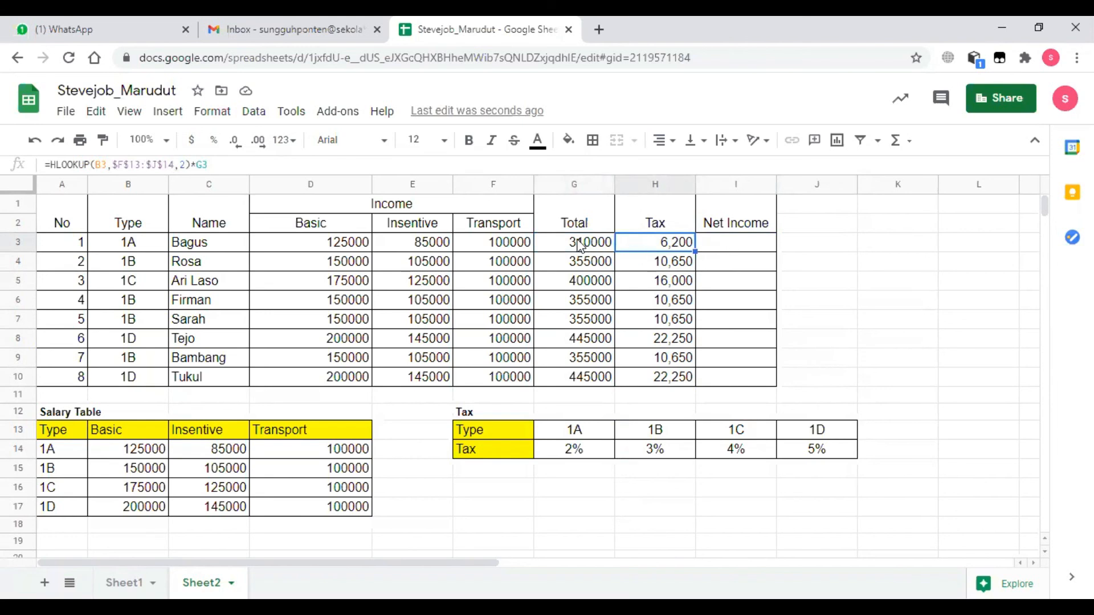
{"action": "left_click", "coordinate": [579, 245]}
{"action": "left_click", "coordinate": [647, 242]}
Step: Enter =G3-H3 in I3, the first Net Income cell, and fill it down through I10
{"action": "double_click", "coordinate": [714, 249]}
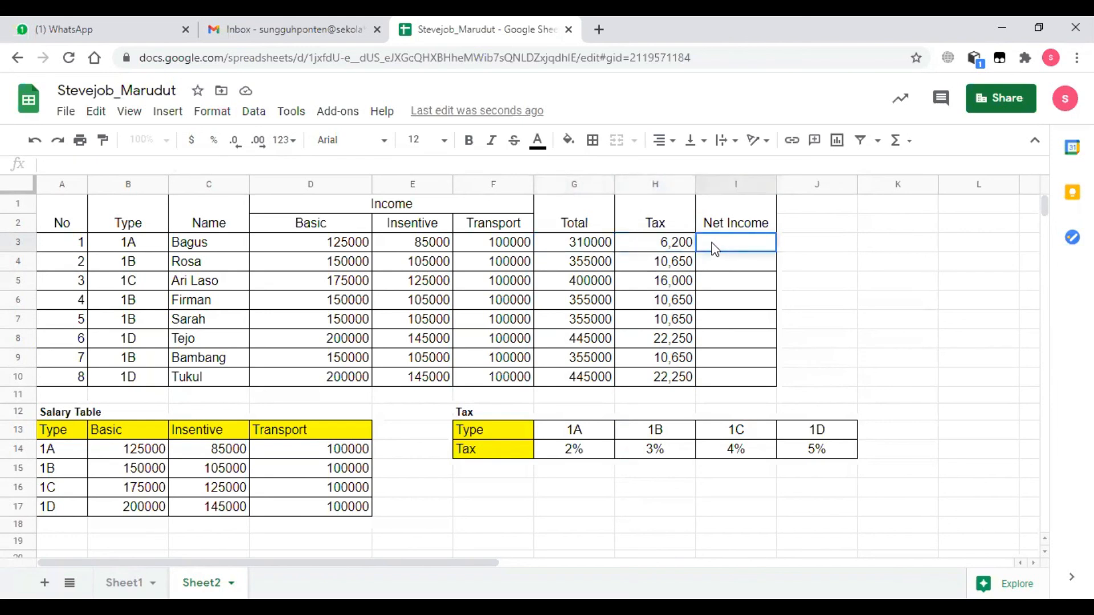
{"action": "type", "text": "="}
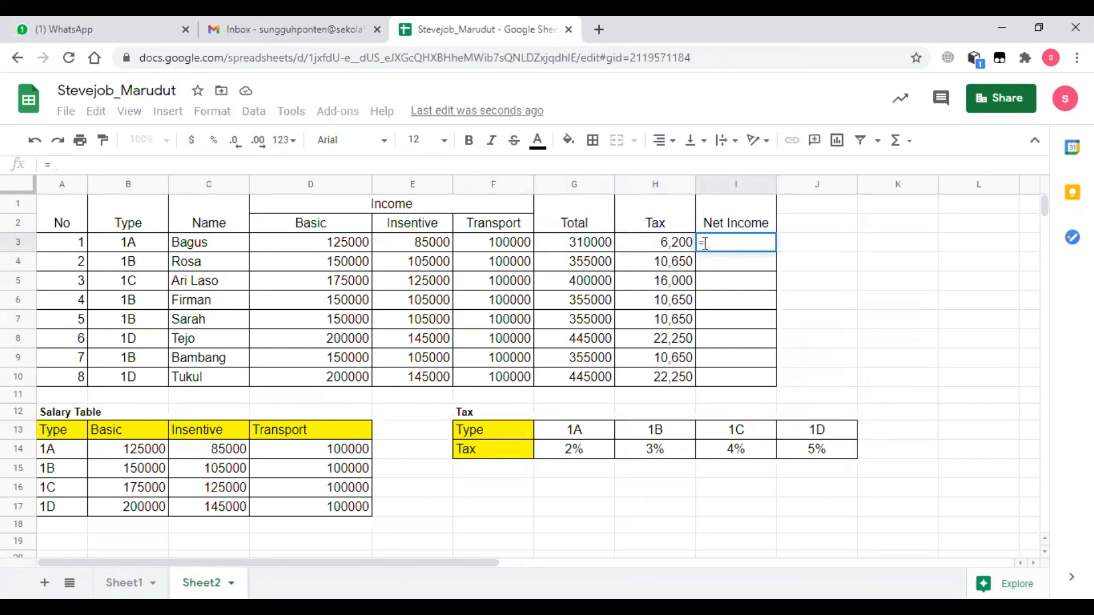
{"action": "left_click", "coordinate": [584, 246]}
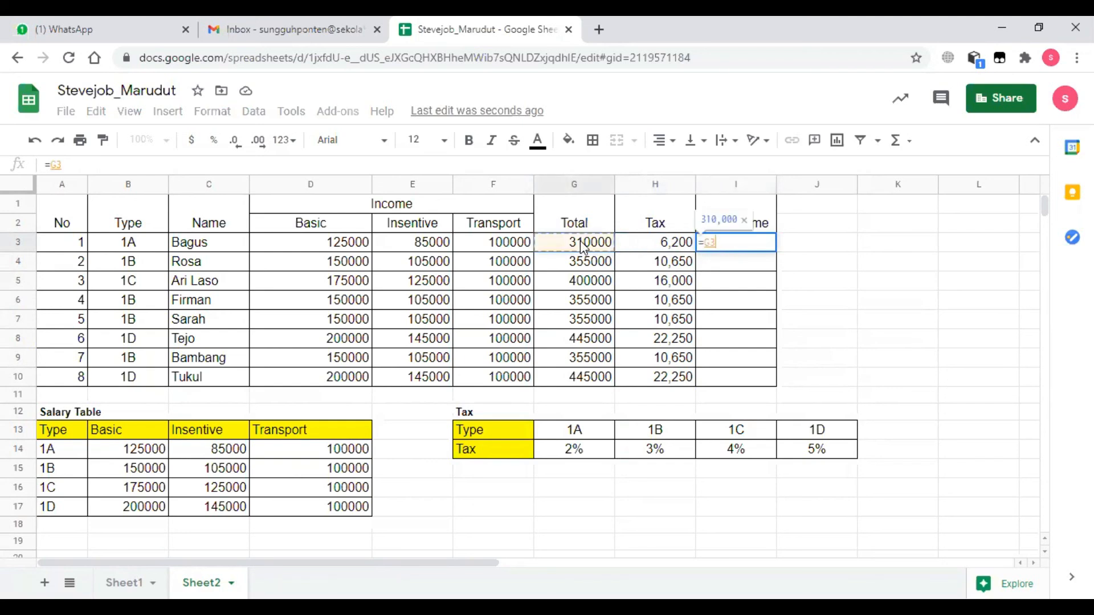
{"action": "type", "text": "-"}
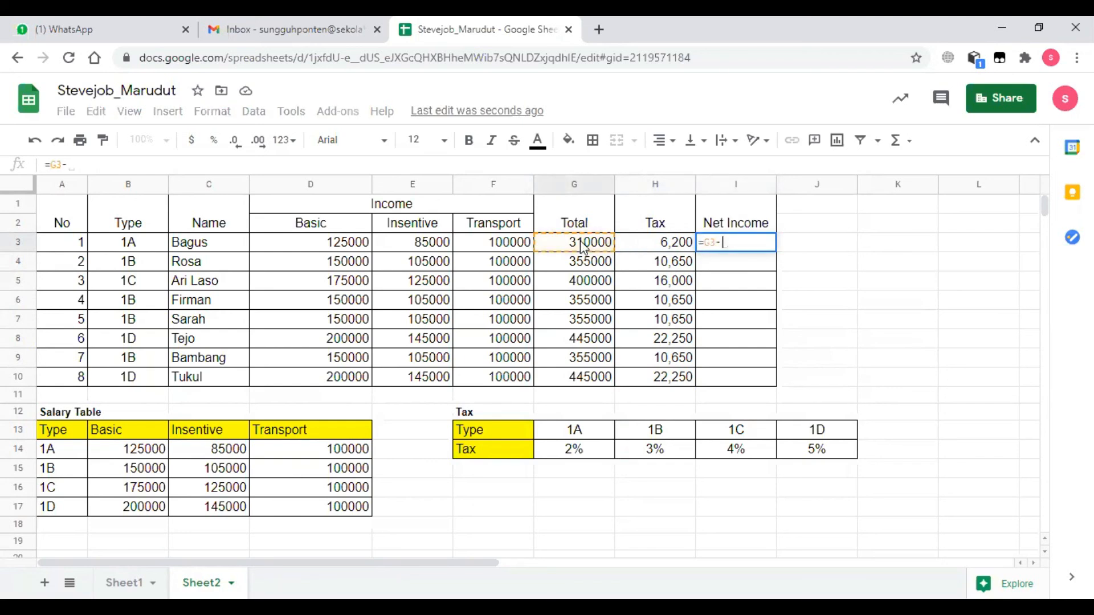
{"action": "left_click", "coordinate": [664, 249]}
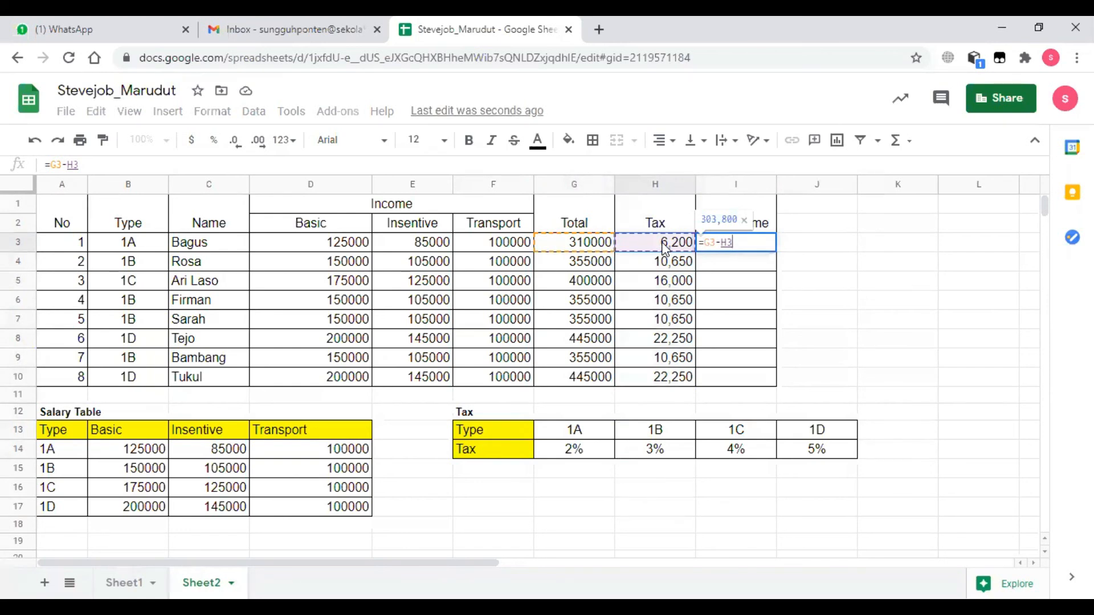
{"action": "key", "text": "Return"}
{"action": "key", "text": "Escape"}
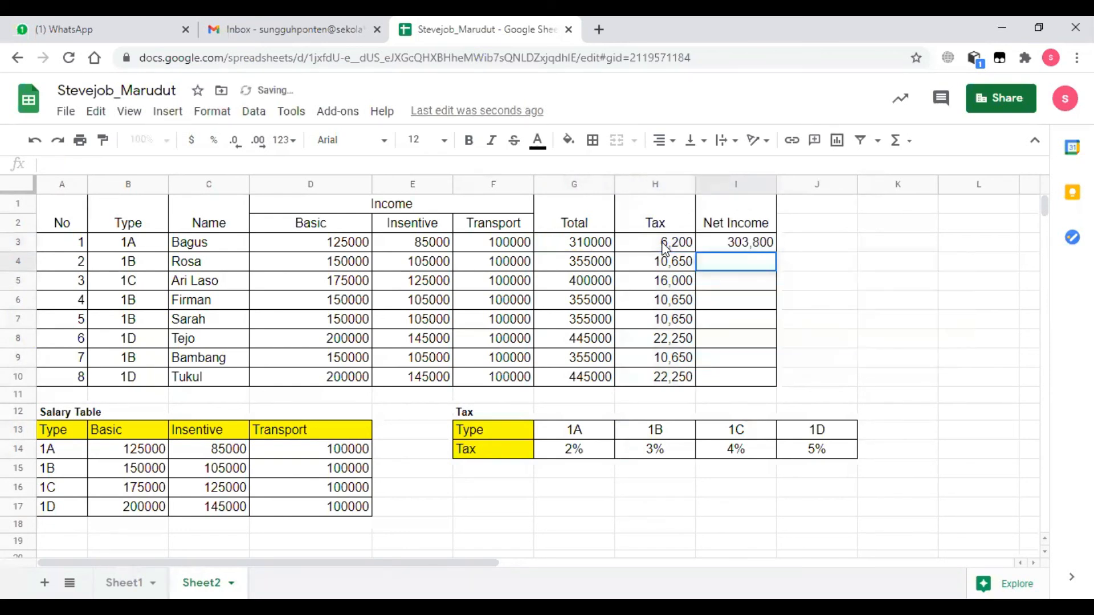
{"action": "left_click", "coordinate": [740, 248]}
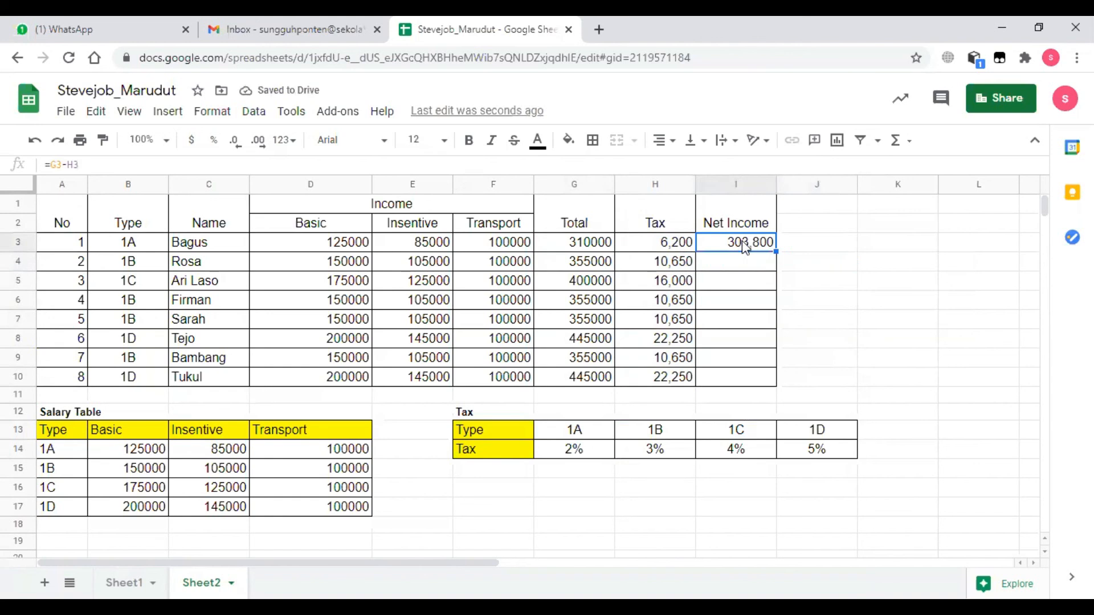
{"action": "left_click_drag", "start_coordinate": [776, 252], "coordinate": [779, 383]}
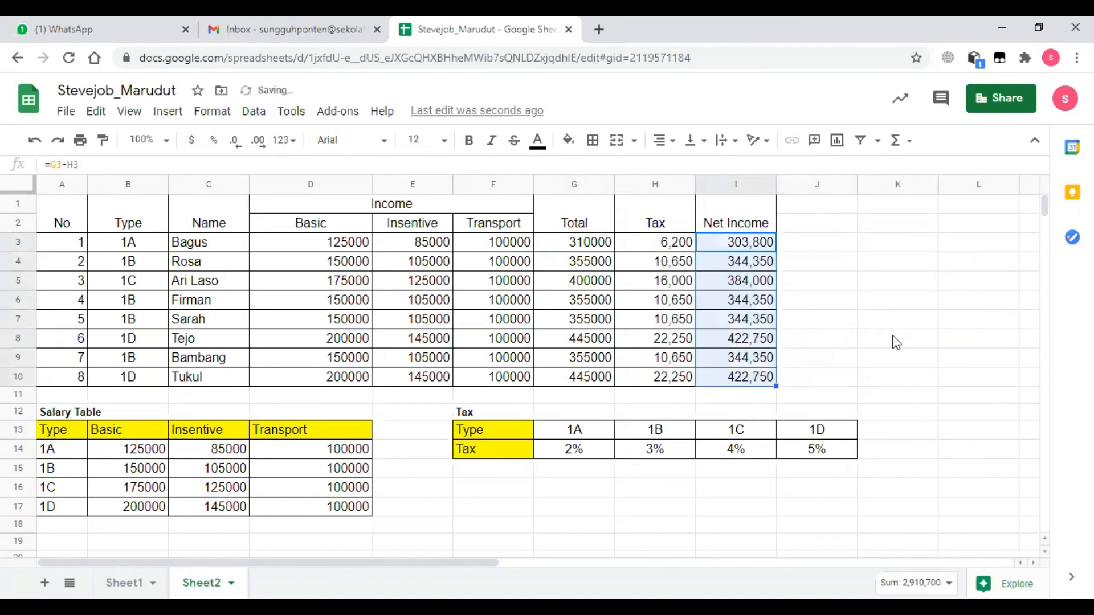